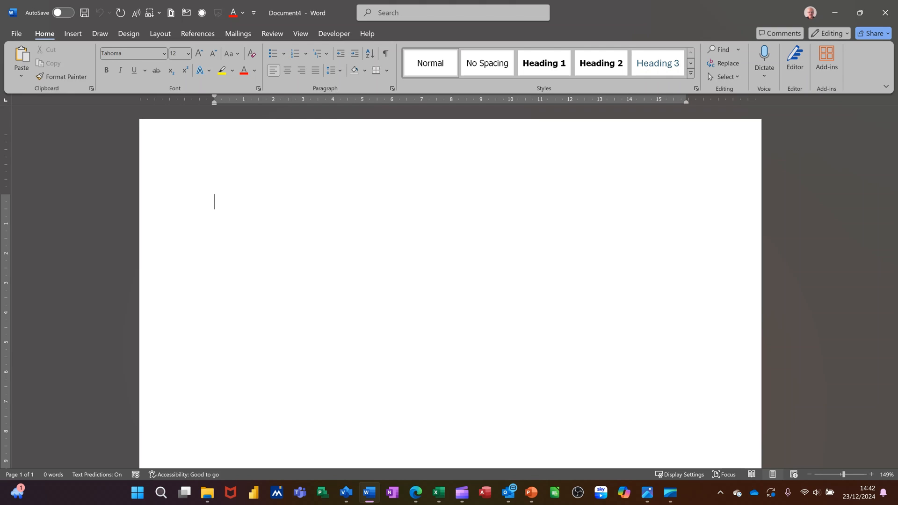
- Fill the blank document with sample paragraphs generated by =rand()
text(ra)
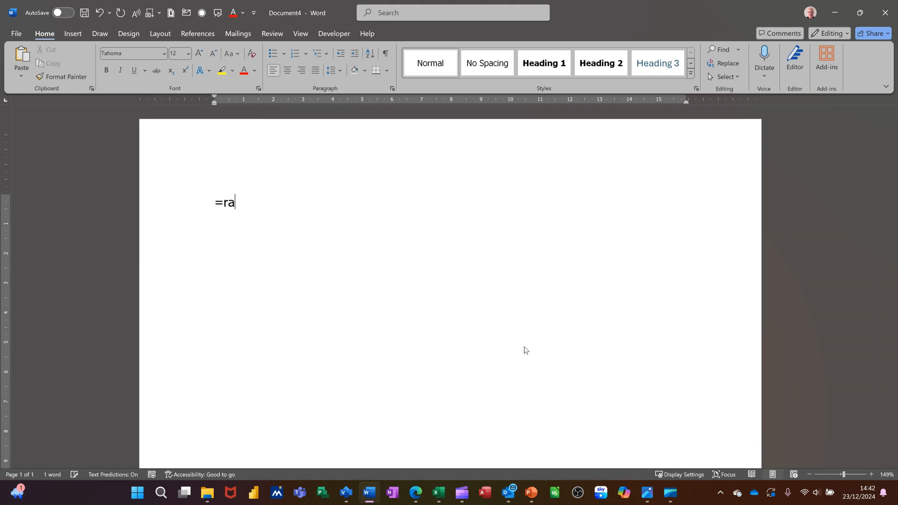
text(nd())
key(Return)
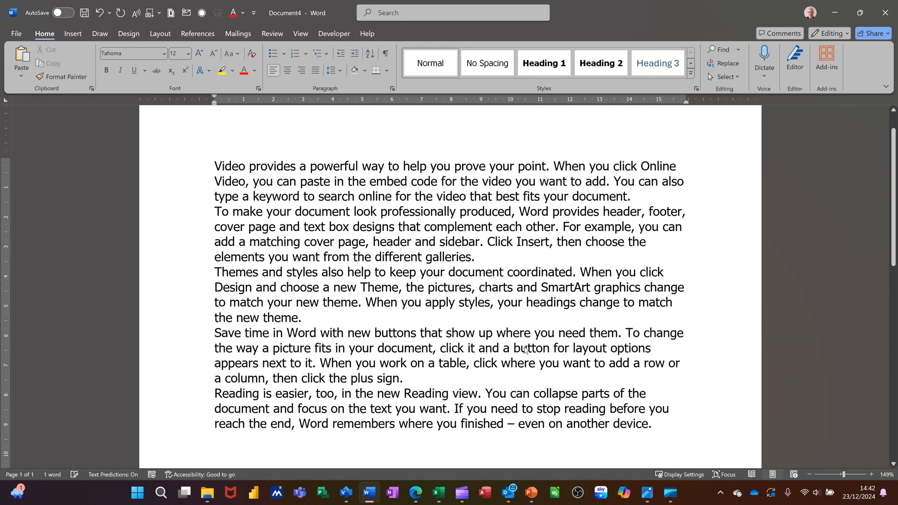
- Separate the five paragraphs with blank lines, two after each of the first three and one after the fourth
click(643, 196)
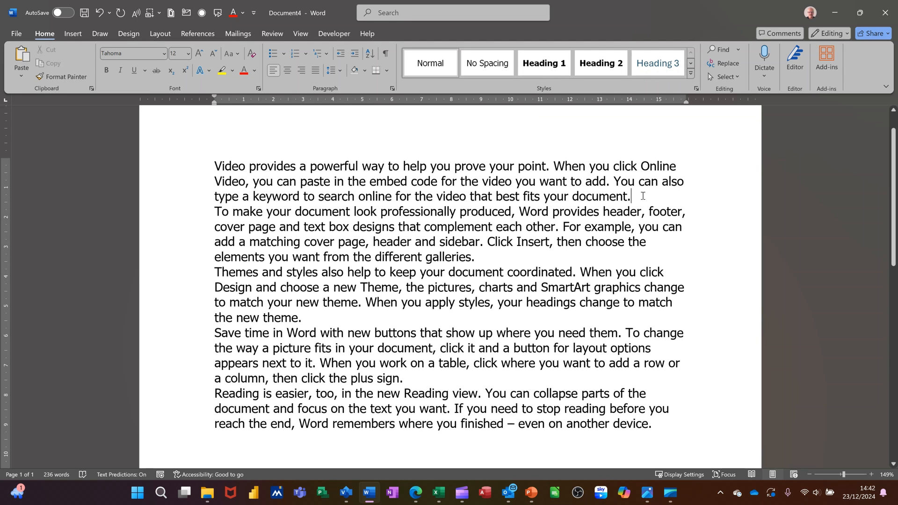
key(Return)
key(Return)
click(510, 285)
key(Return)
key(Return)
click(351, 380)
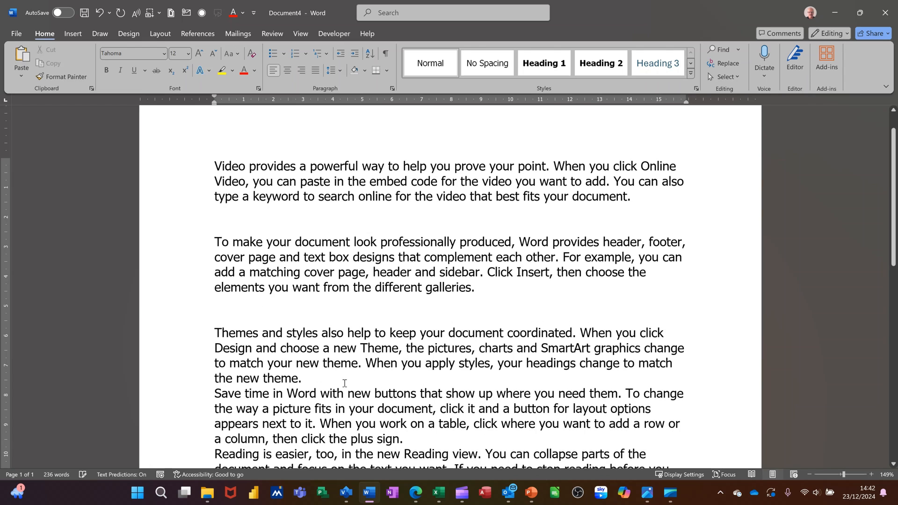
key(Return)
key(Return)
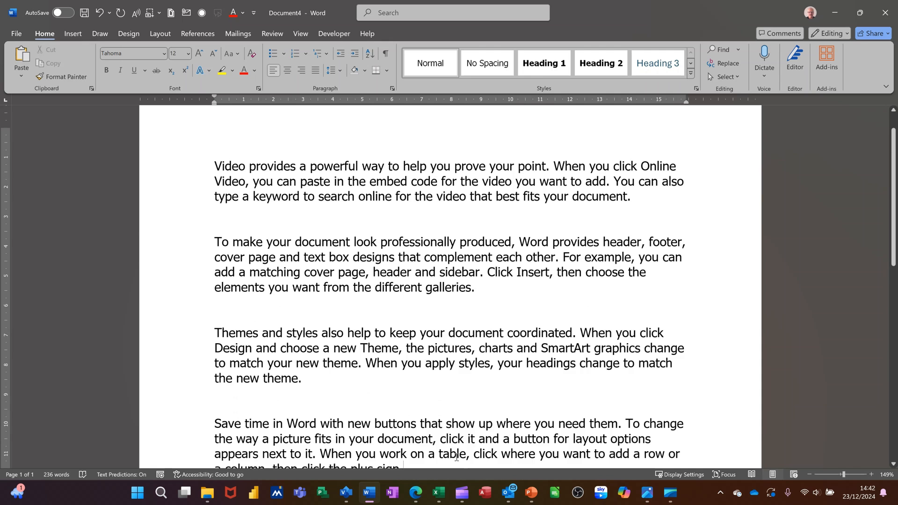
click(457, 467)
key(Return)
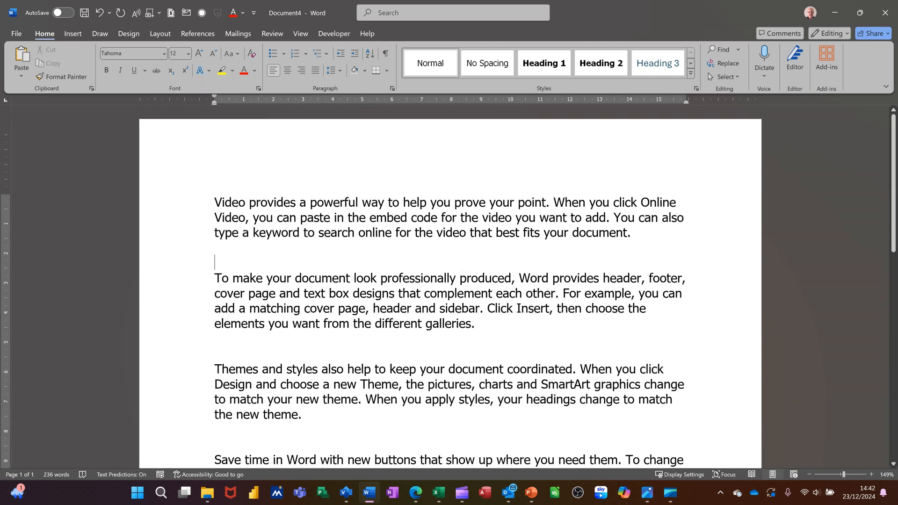
- Insert the outlined 3D glasses icon from the stock icons below the first paragraph, with an extra blank line after it
key(Return)
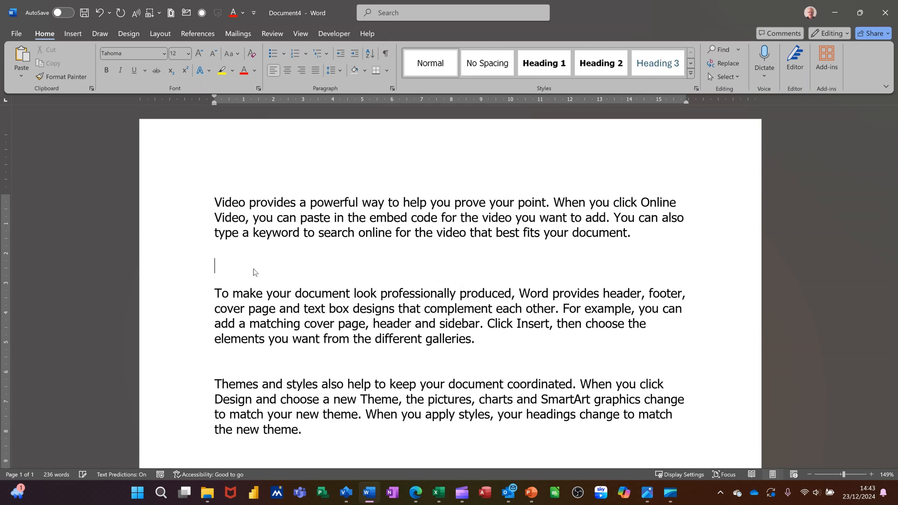
click(77, 35)
click(128, 70)
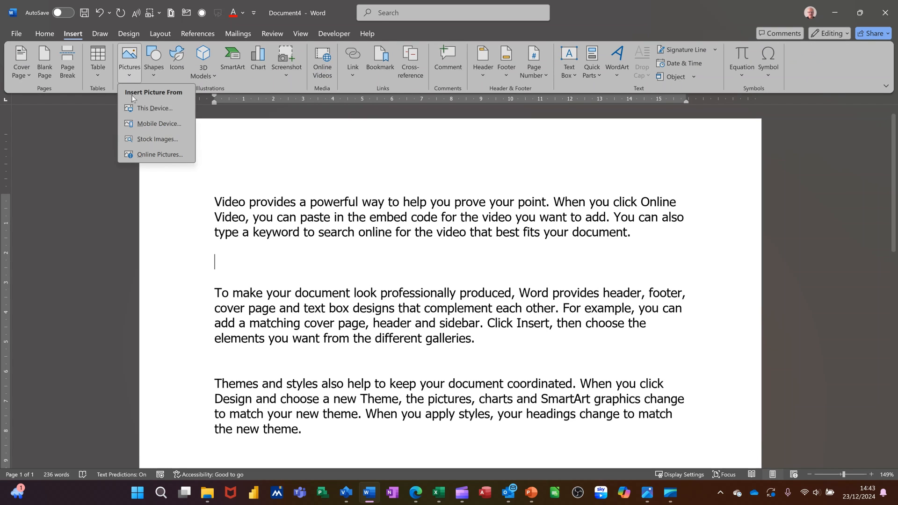
click(167, 140)
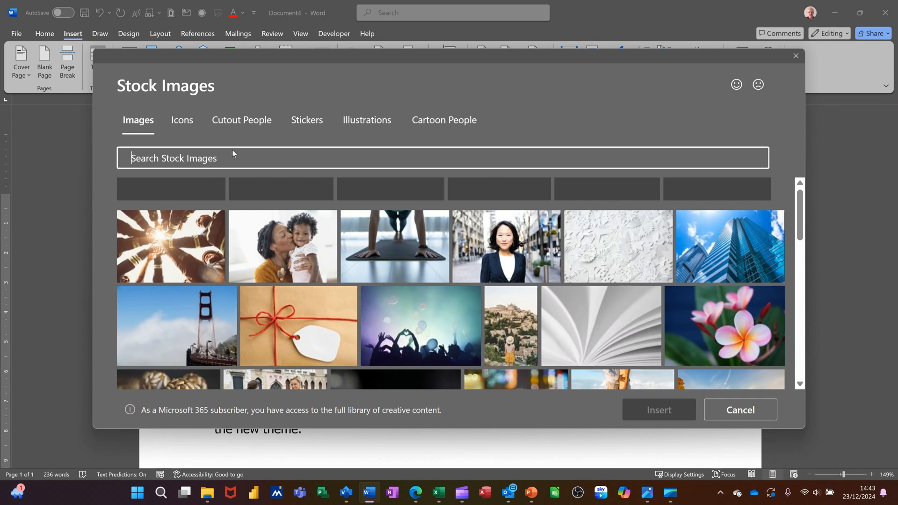
click(182, 123)
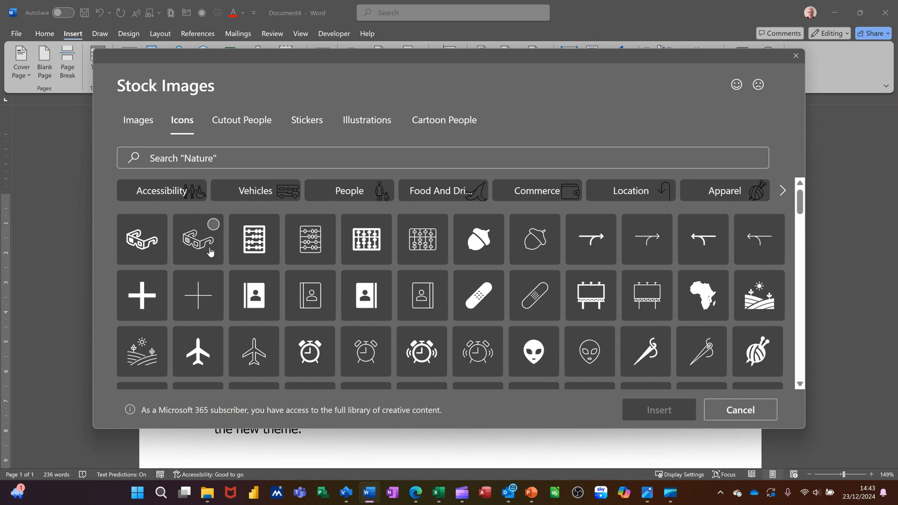
click(213, 231)
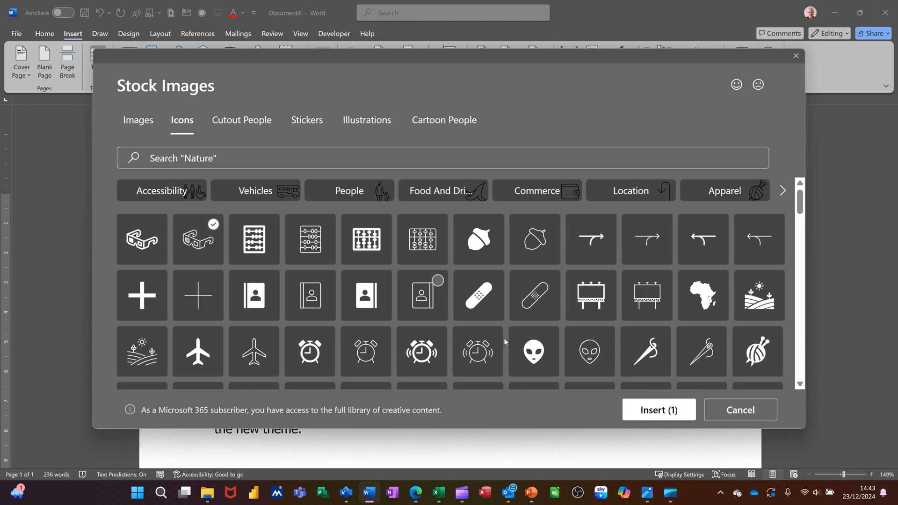
click(645, 417)
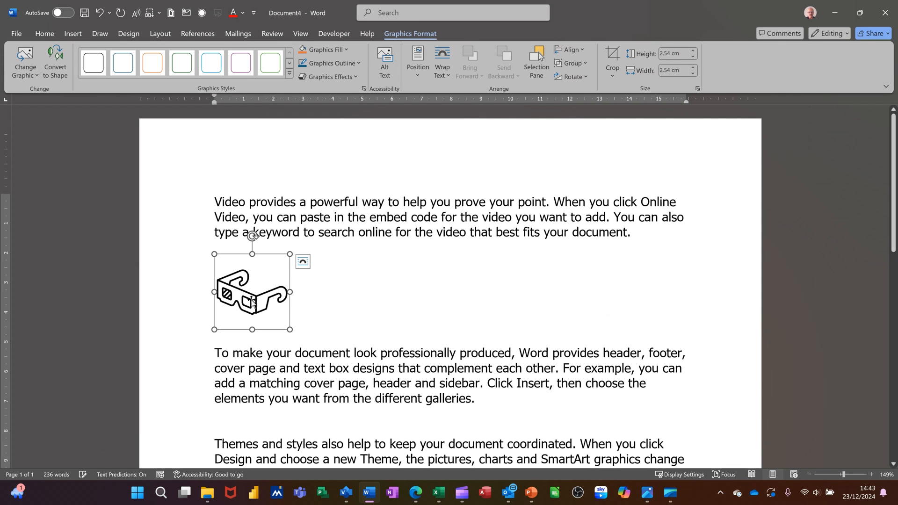
- Add a caption to the glasses icon with the label Figure, positioned below the selected item
click(192, 30)
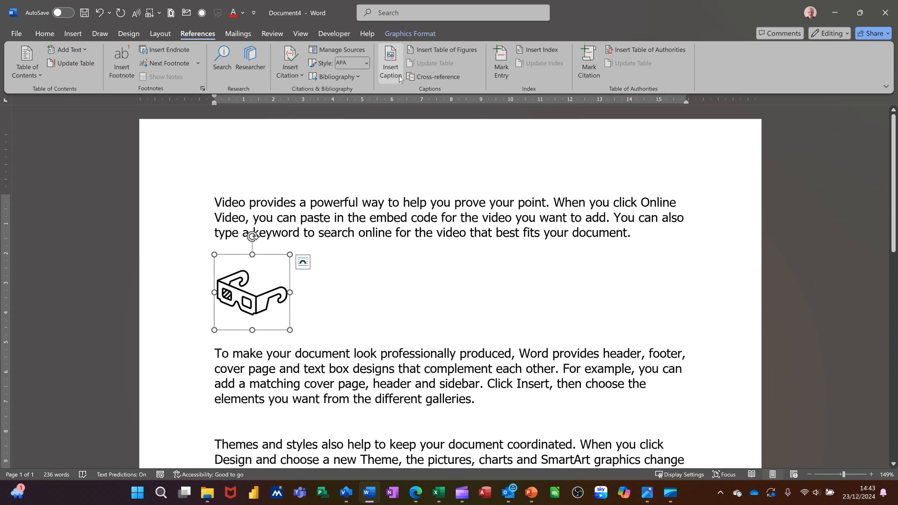
click(389, 67)
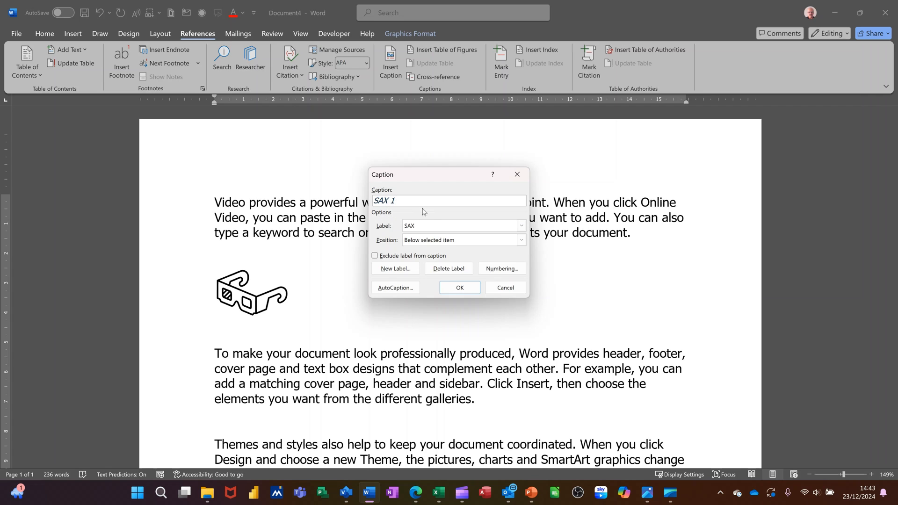
click(521, 227)
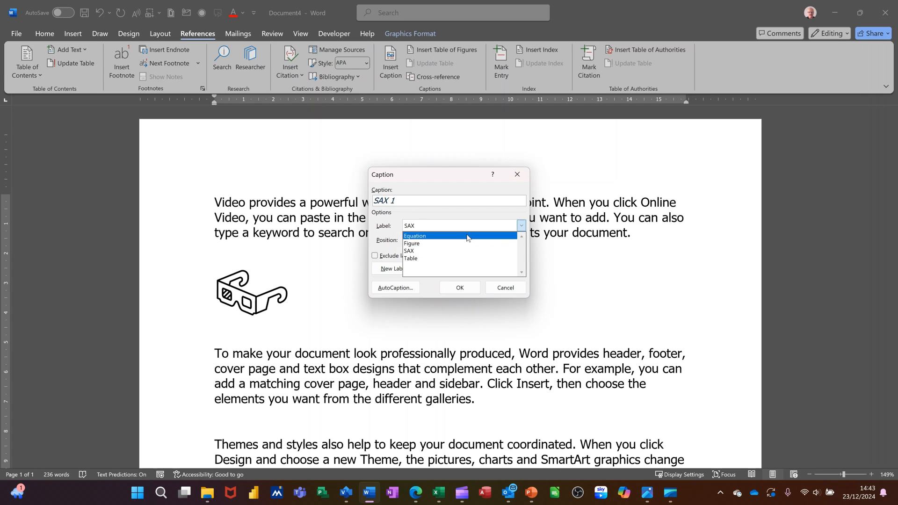
click(451, 243)
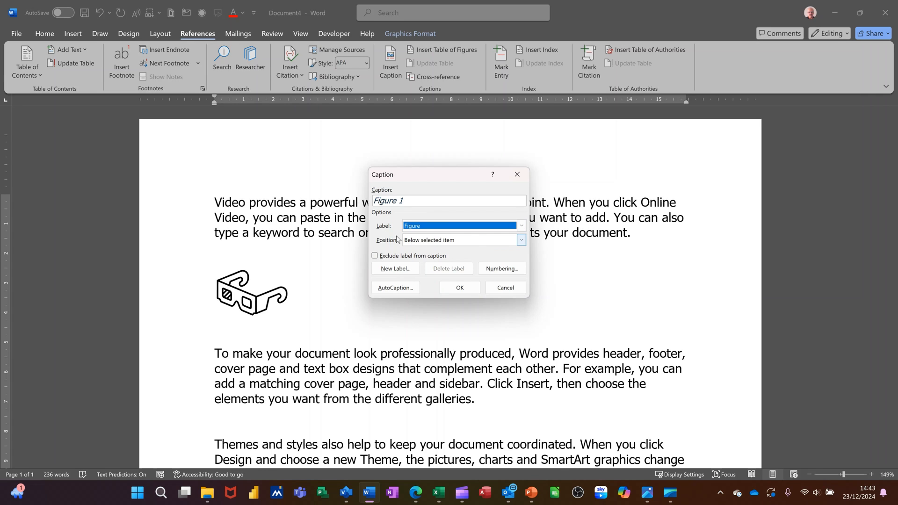
click(521, 241)
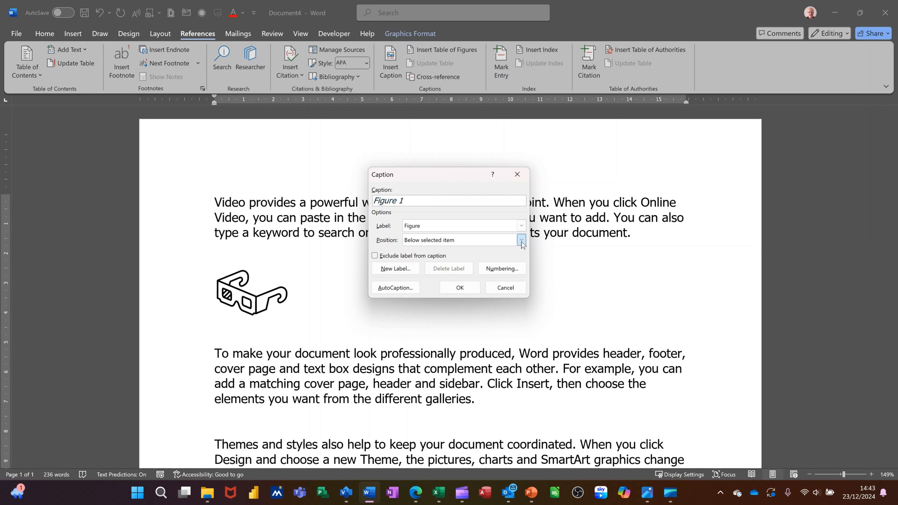
click(522, 245)
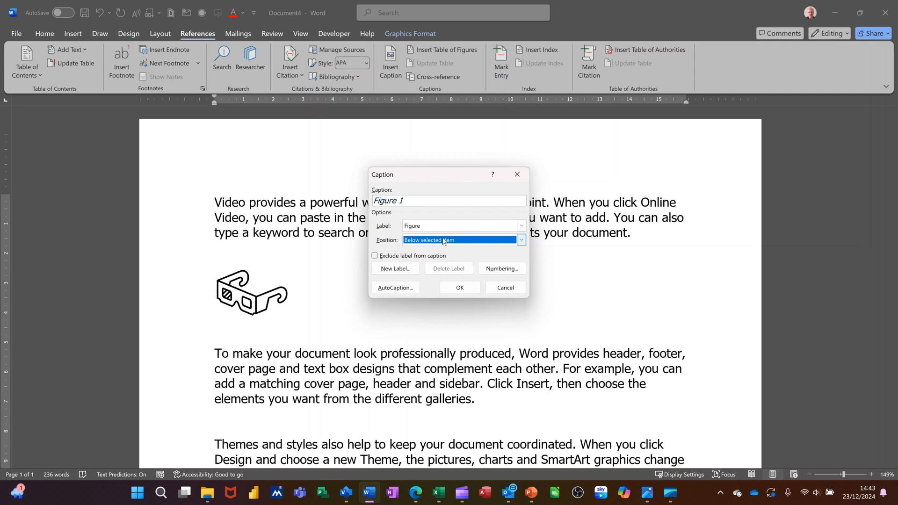
click(453, 288)
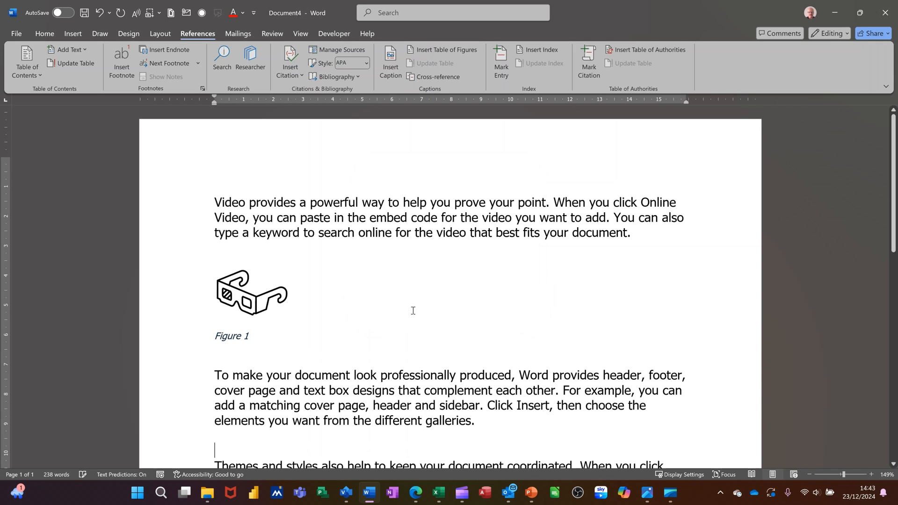
- Insert the solid bandage icon from the stock icons below the second paragraph, adding a blank line there first
scroll(332, 315, down, 3)
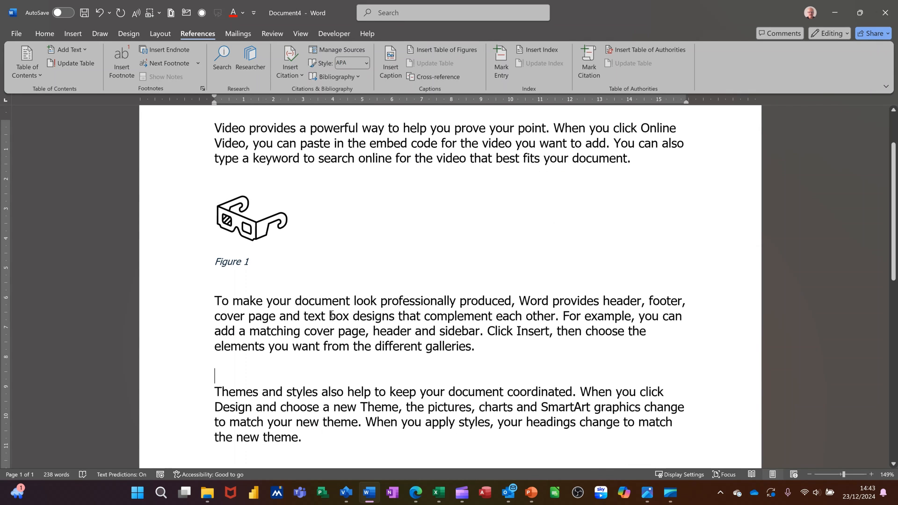
key(Return)
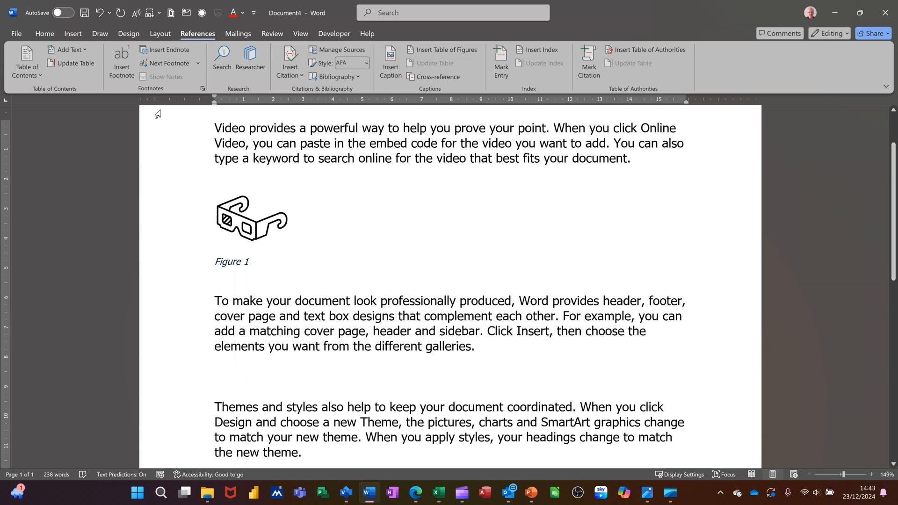
click(72, 33)
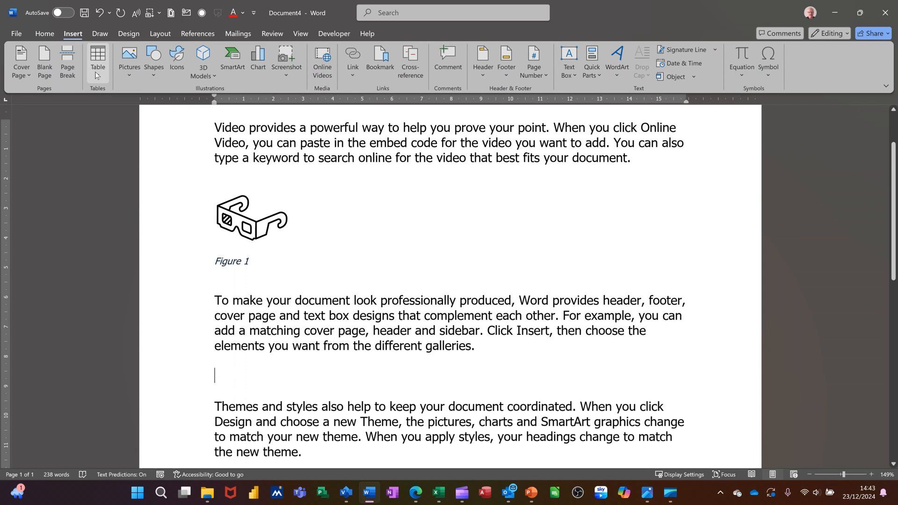
click(129, 63)
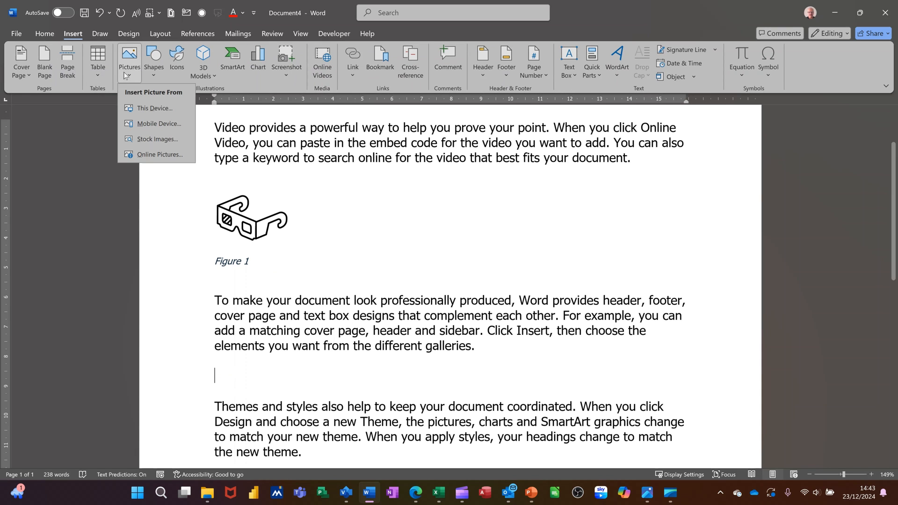
click(149, 139)
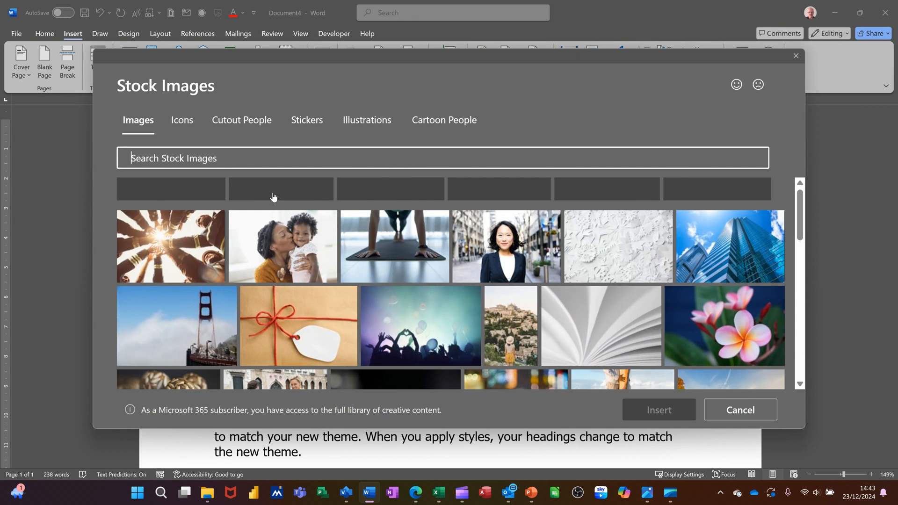
click(181, 121)
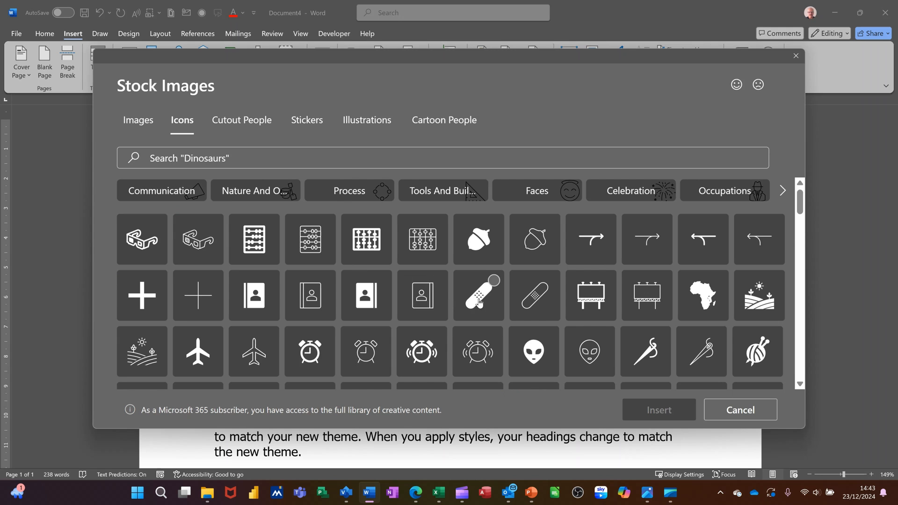
click(478, 295)
click(661, 410)
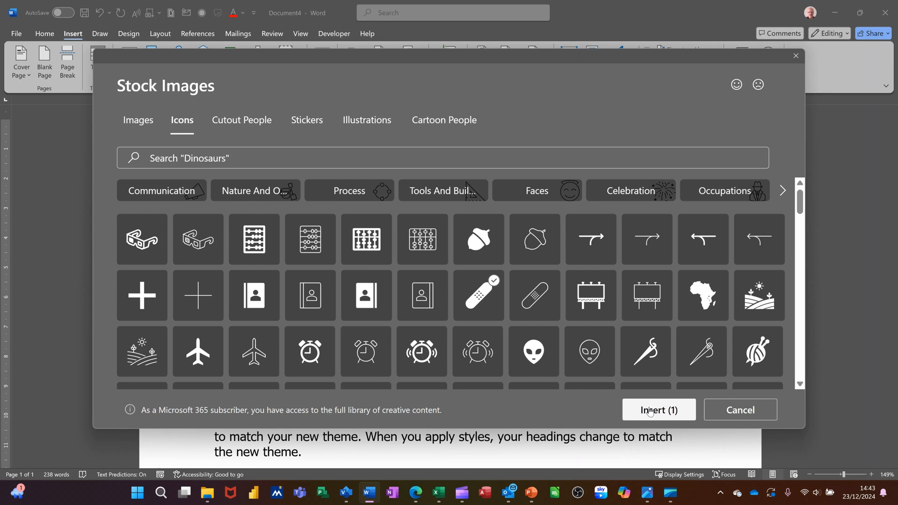
- Add the caption Figure 2 below the bandage icon
click(191, 33)
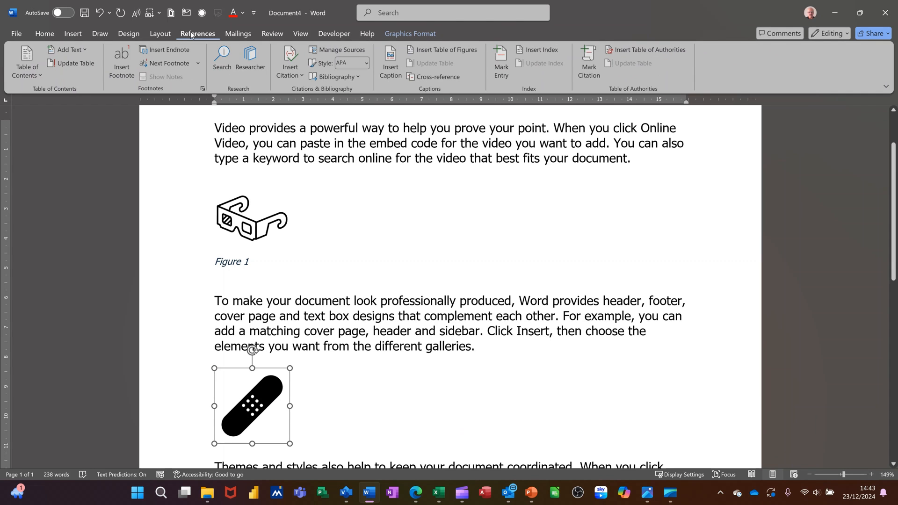
click(390, 67)
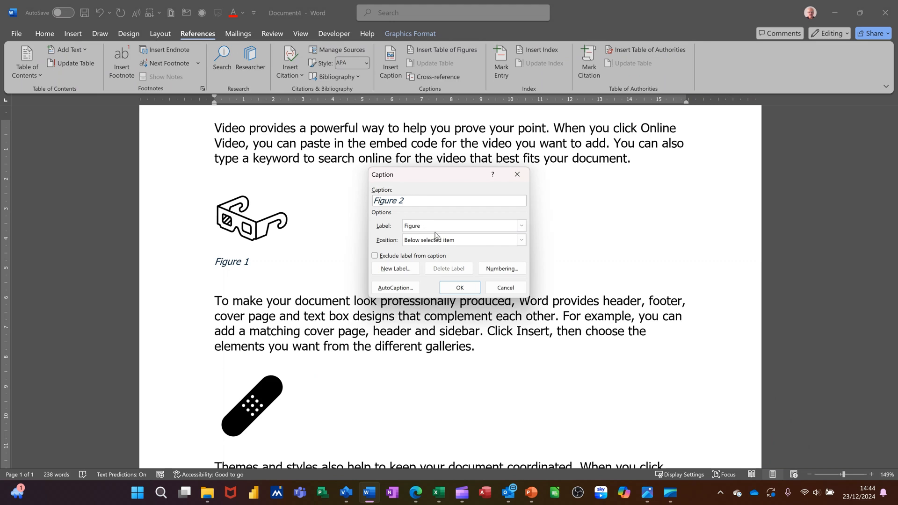
click(451, 287)
- Add a blank line below the third paragraph and insert a table with four columns and two rows there
scroll(437, 283, down, 5)
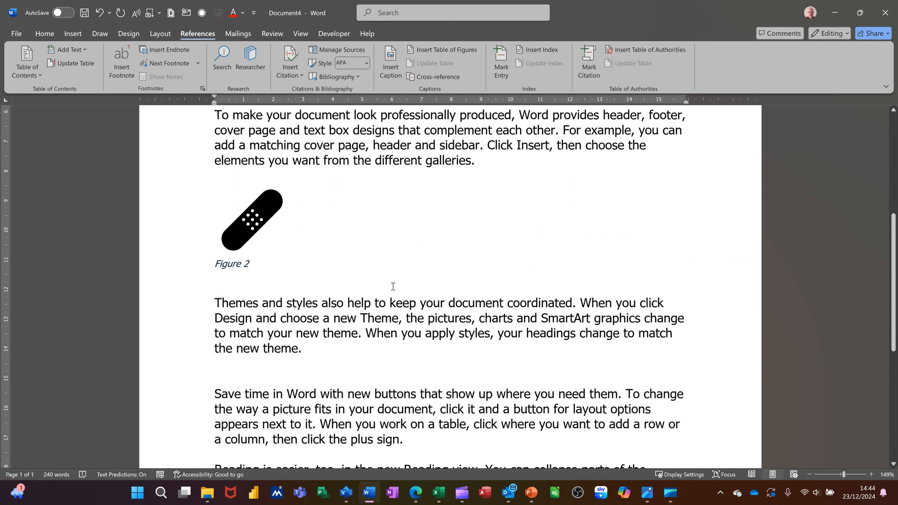
click(301, 370)
key(Return)
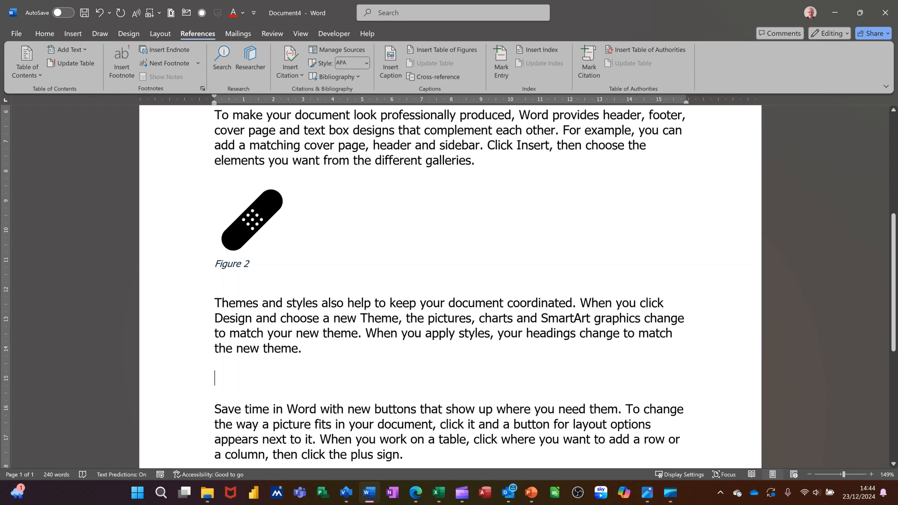
click(66, 34)
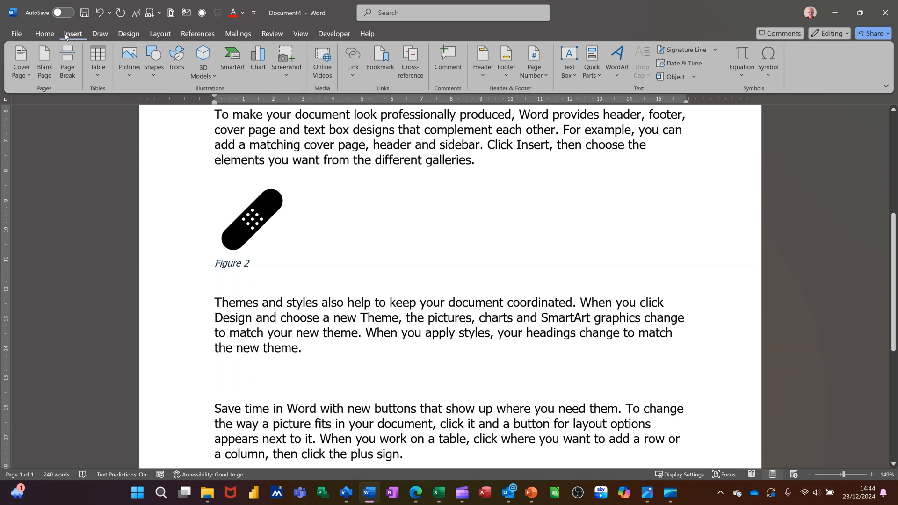
click(101, 69)
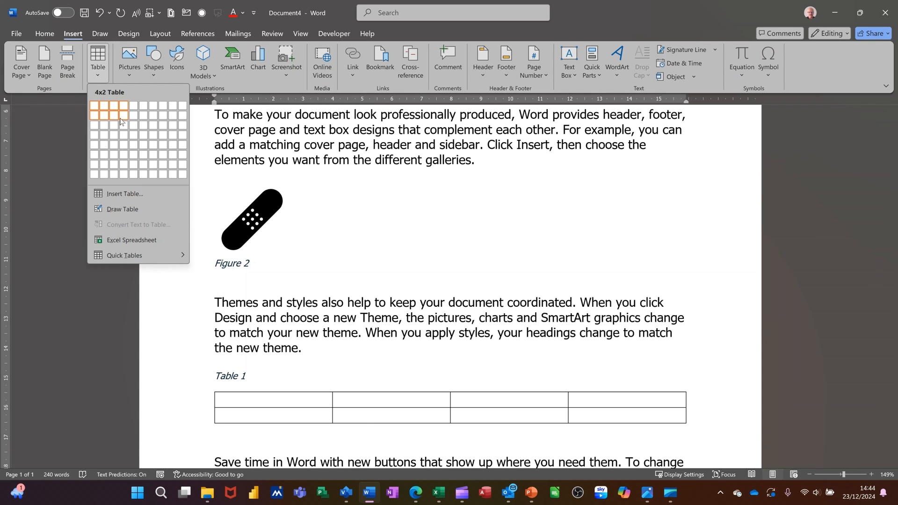
click(121, 122)
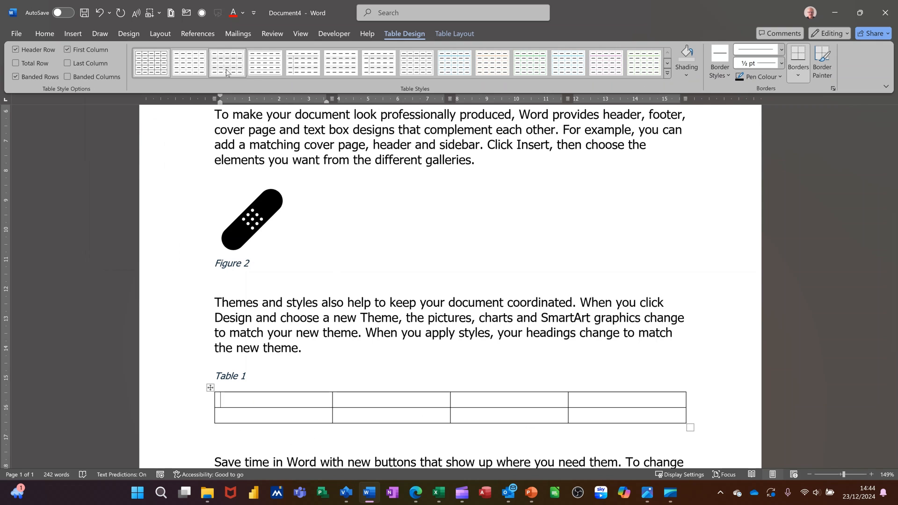
- Review the AutoCaption settings for Microsoft Word Table, including the label, the position and the other listed object types
click(190, 34)
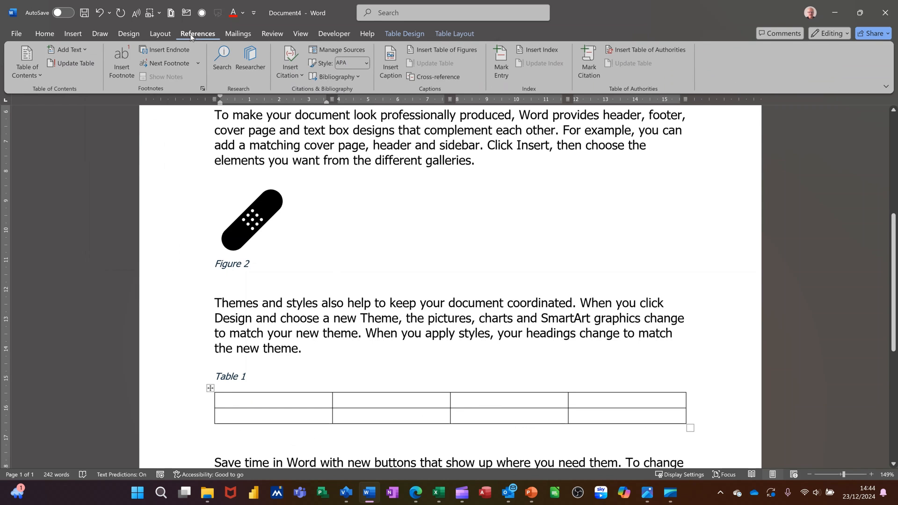
click(389, 60)
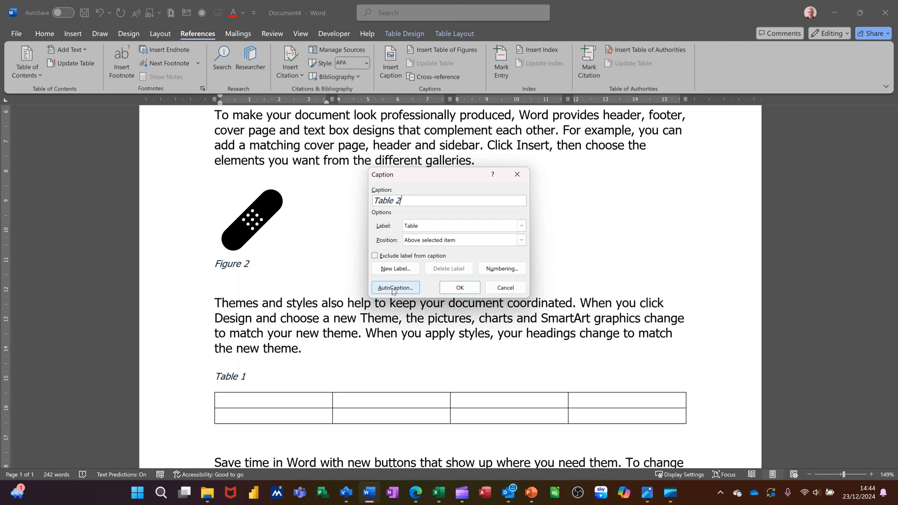
click(392, 288)
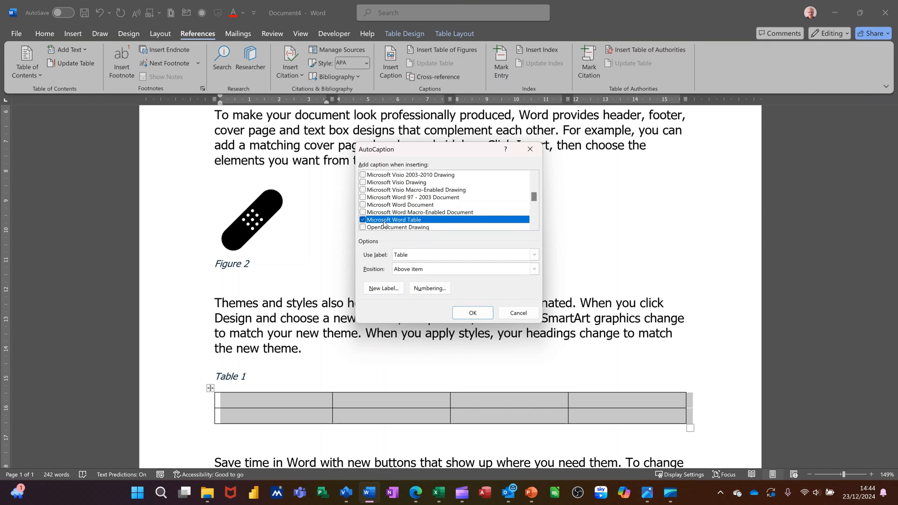
scroll(395, 200, down, 4)
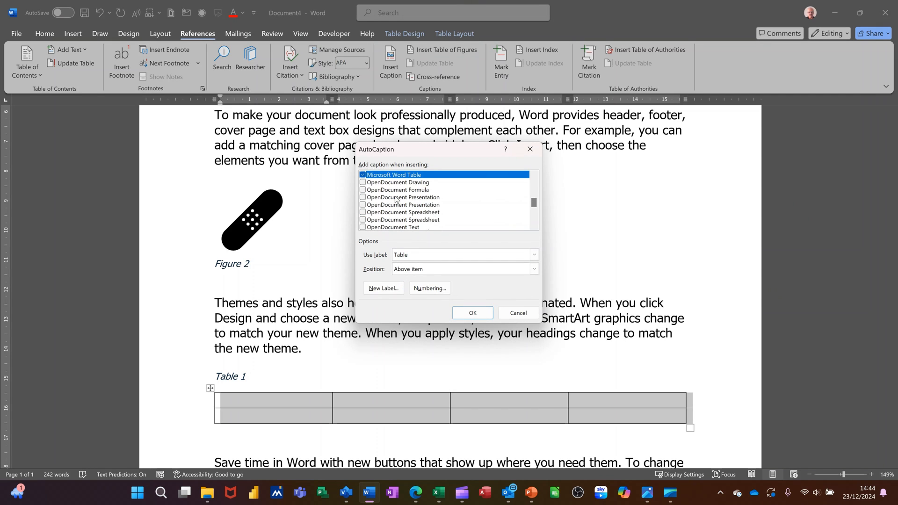
scroll(407, 213, up, 6)
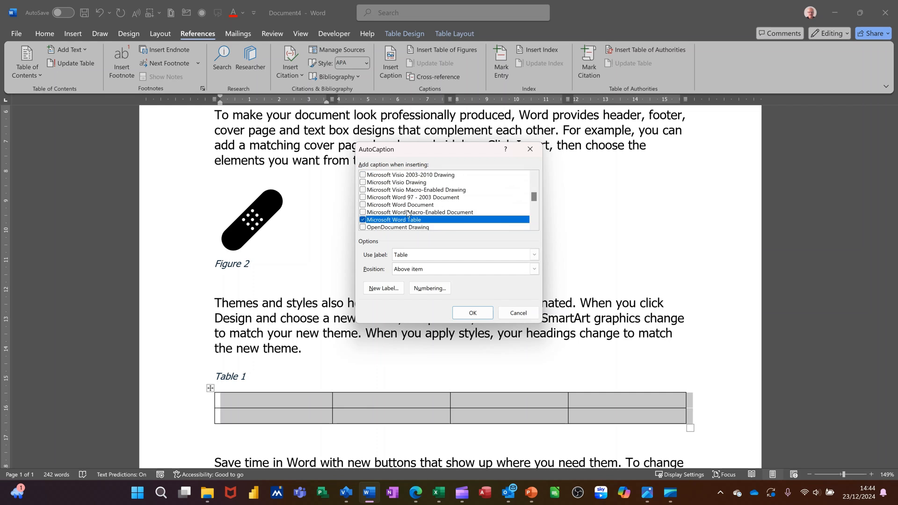
scroll(395, 195, up, 1)
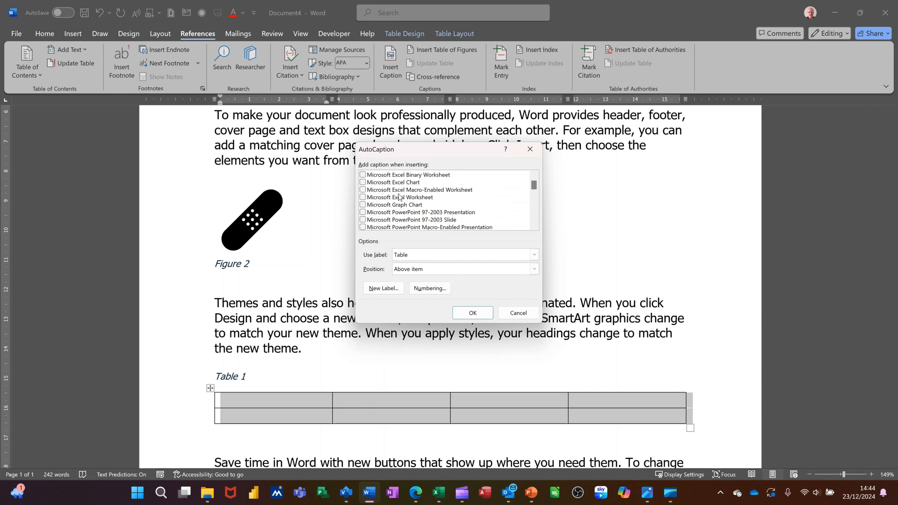
scroll(400, 202, up, 1)
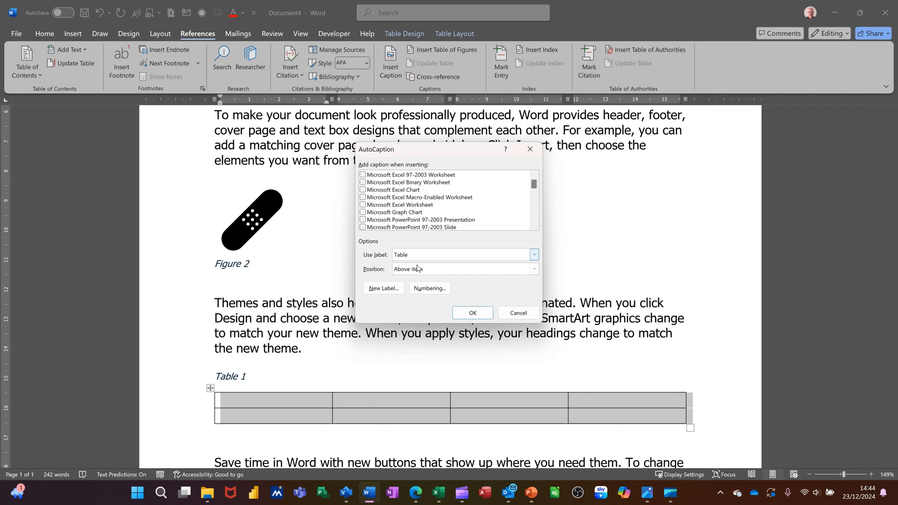
click(473, 317)
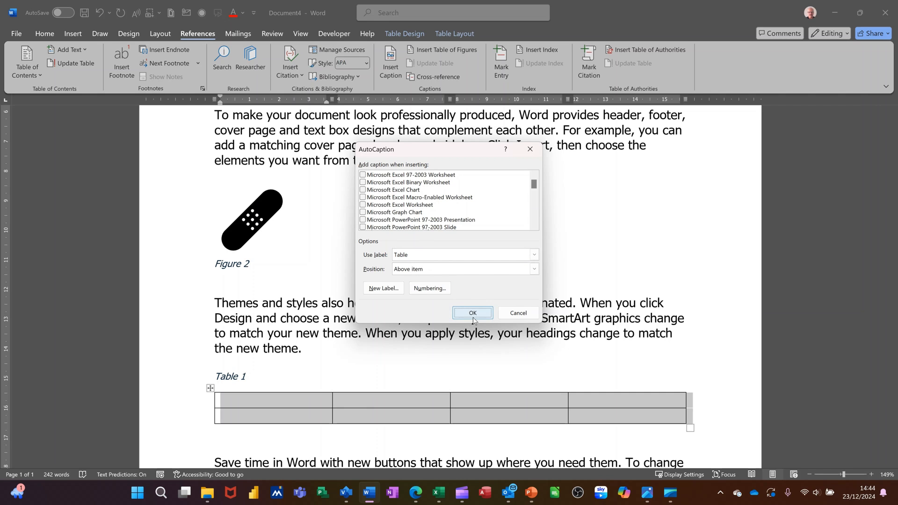
- Add a blank line below the fourth paragraph, starting "Save time in Word", and insert a table with four columns and three rows there
scroll(257, 403, down, 2)
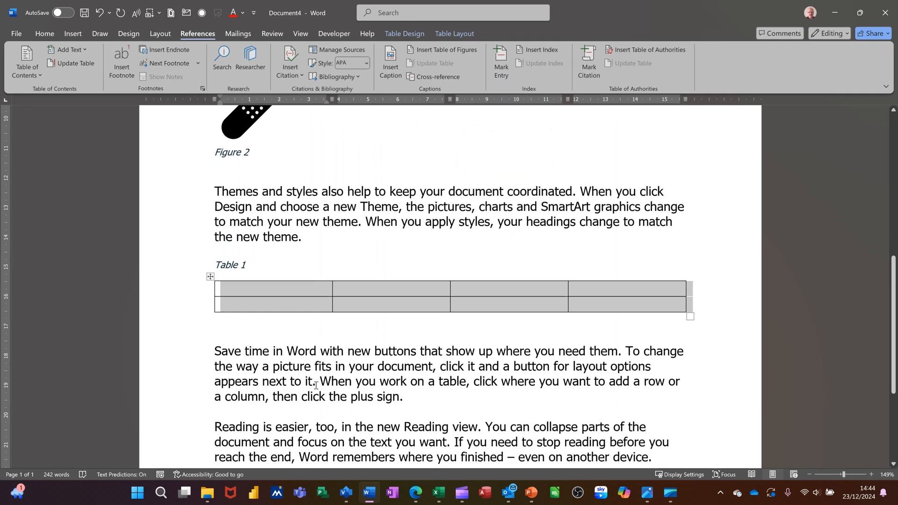
click(270, 408)
key(Return)
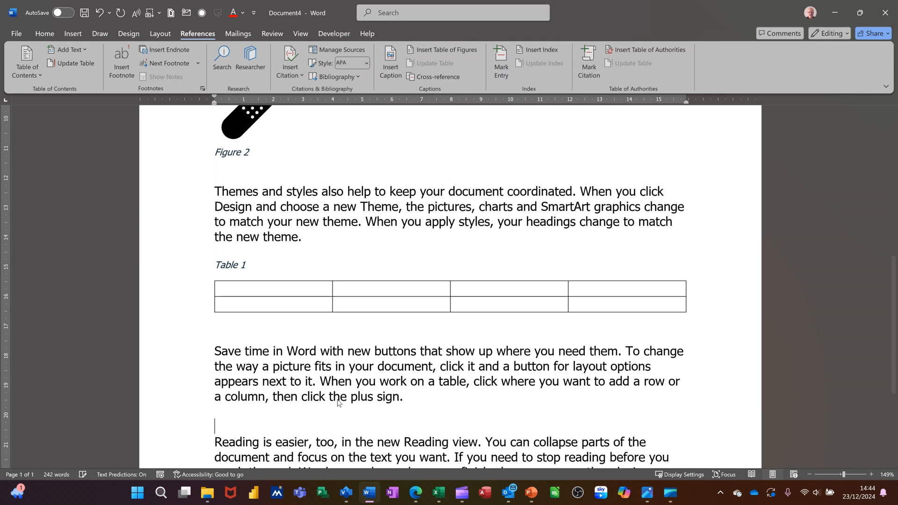
key(Up)
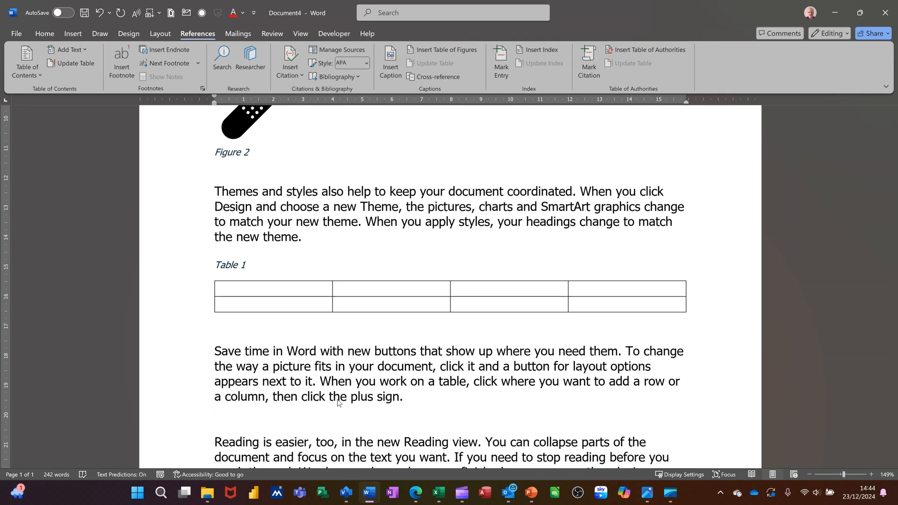
key(Return)
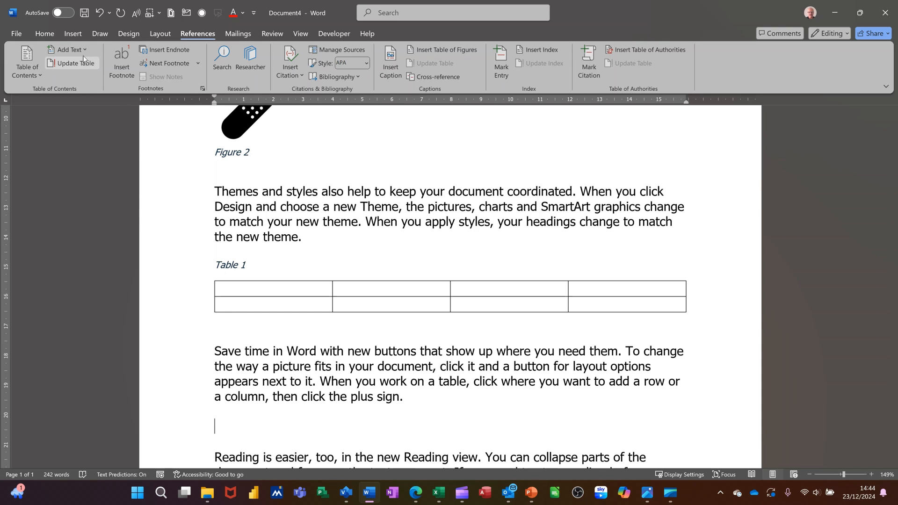
click(70, 35)
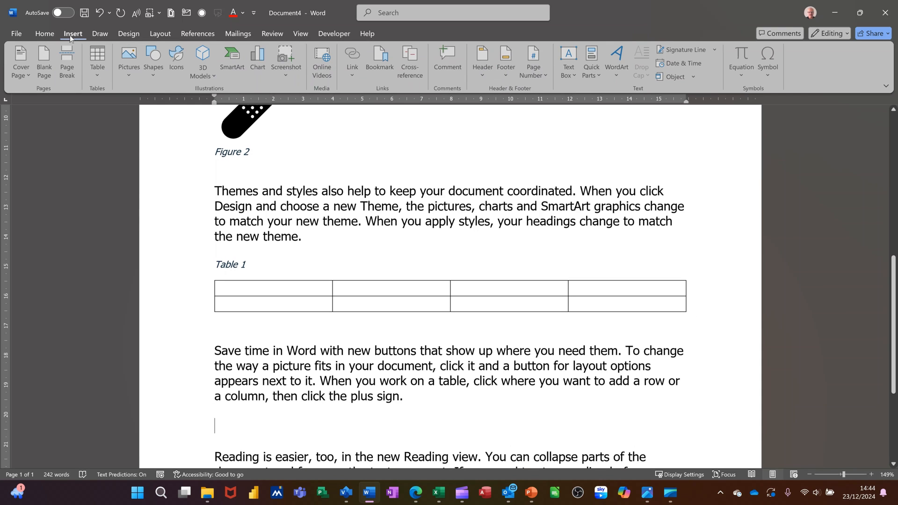
click(94, 62)
click(132, 134)
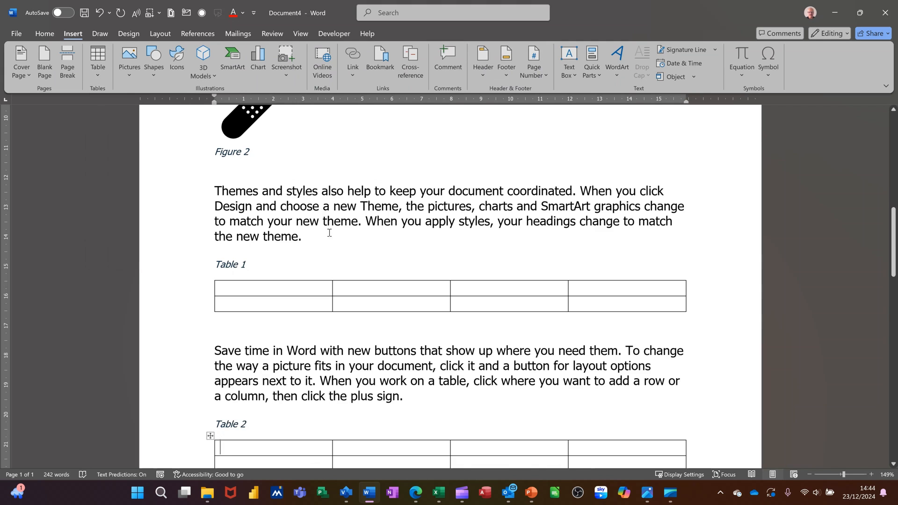
- Start a caption on a new line below the last paragraph and create the new label Saxo for it
scroll(379, 353, down, 2)
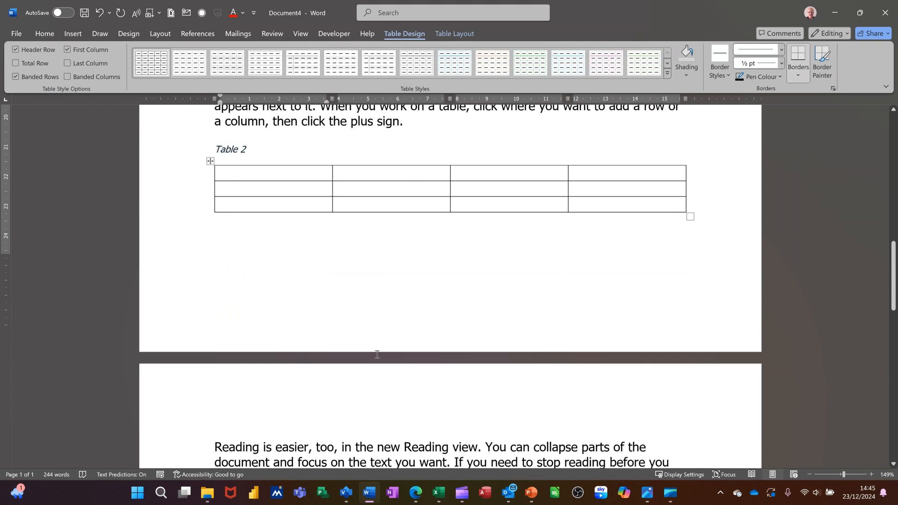
scroll(358, 382, down, 3)
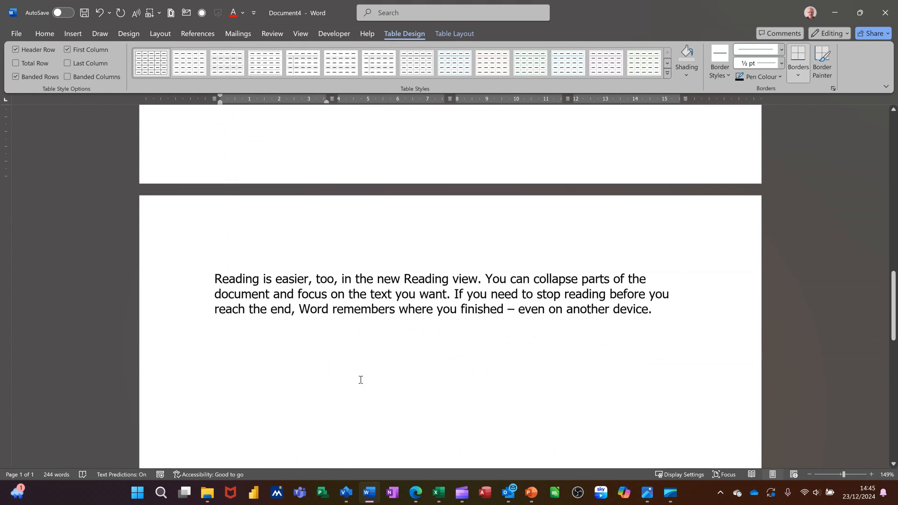
click(674, 307)
key(Return)
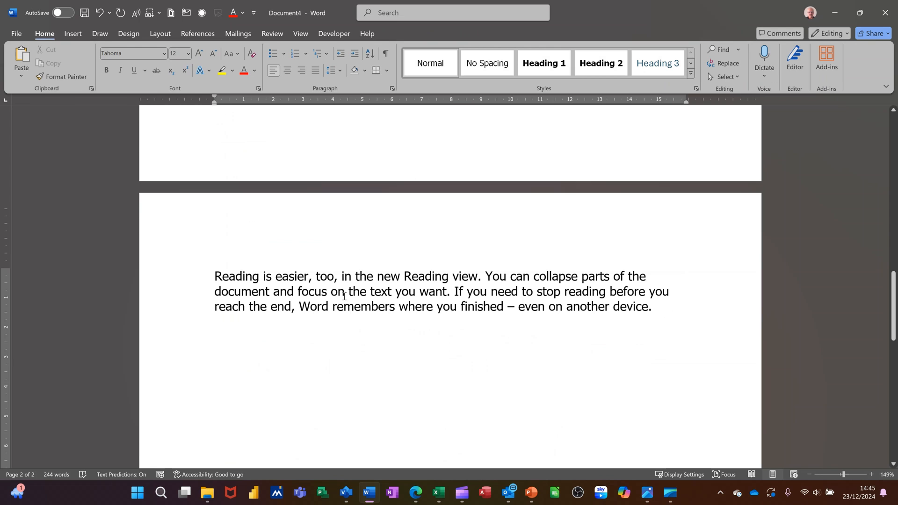
click(197, 33)
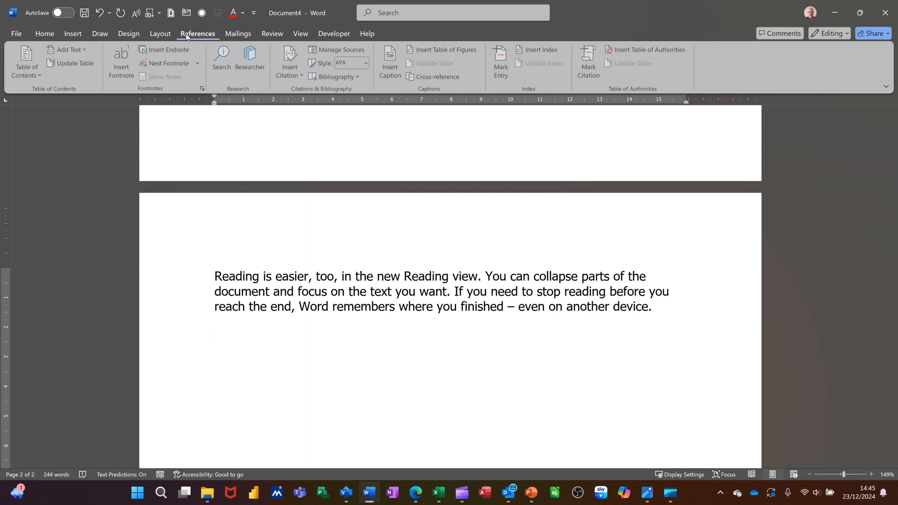
click(392, 68)
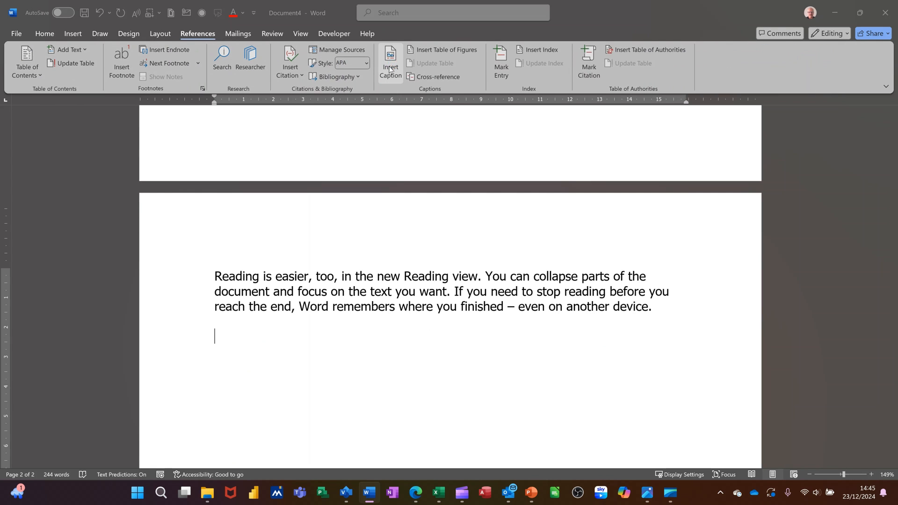
click(386, 271)
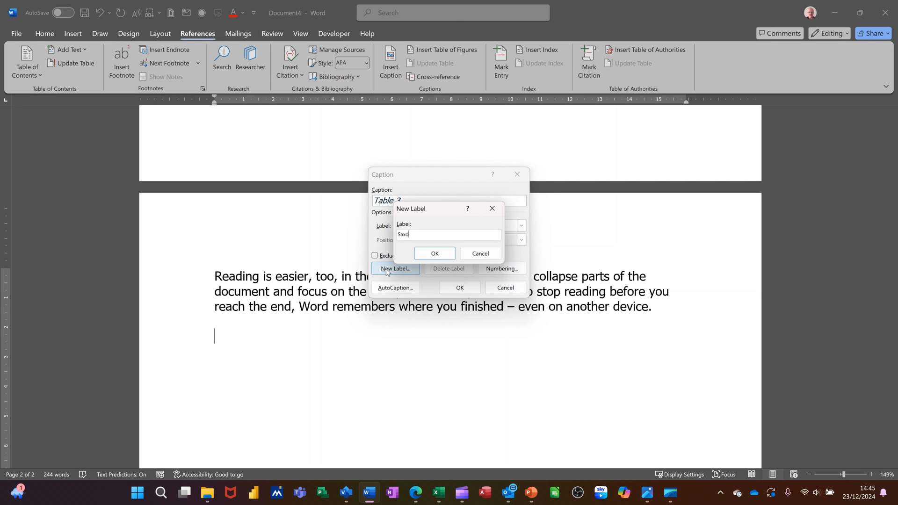
click(433, 254)
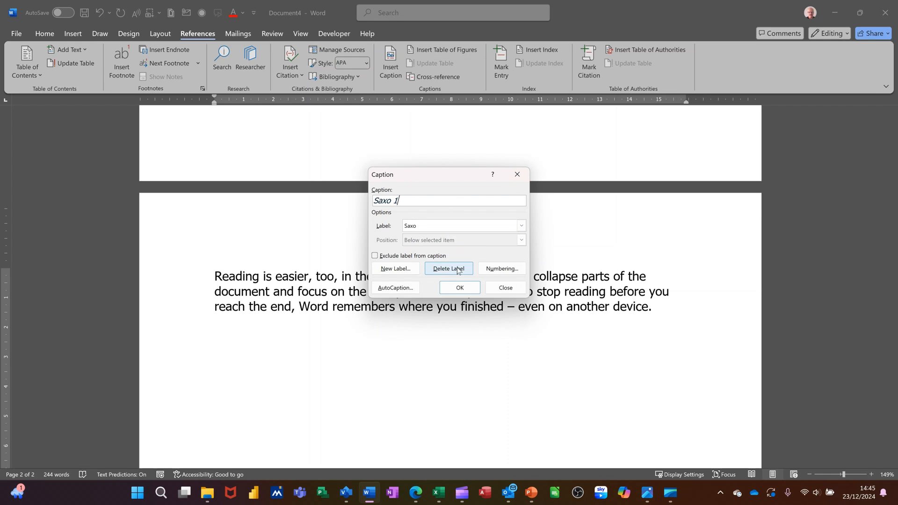
- Set the Saxo caption numbering format to A, B, C and insert the caption Saxo A
click(497, 269)
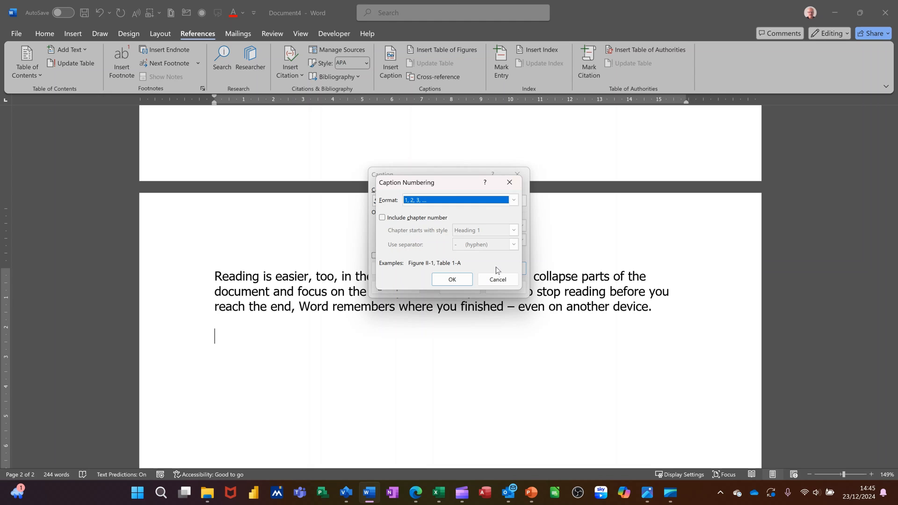
click(513, 200)
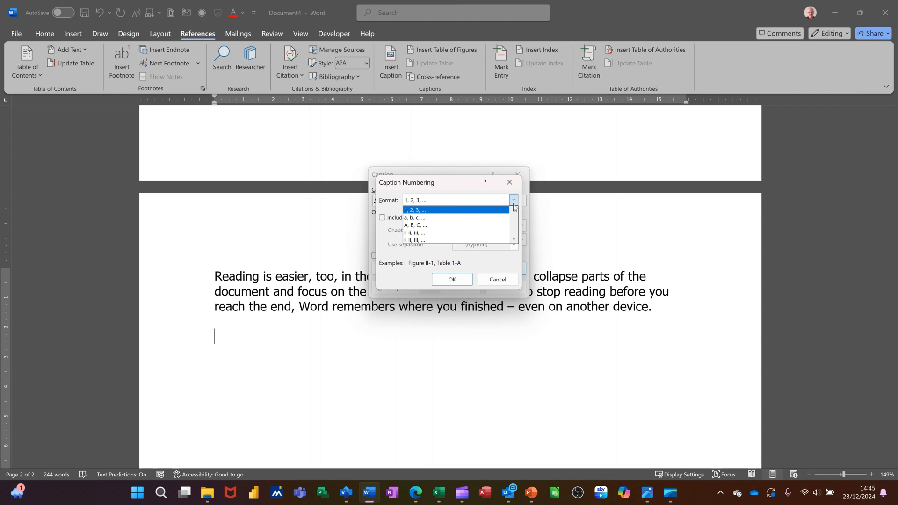
click(478, 225)
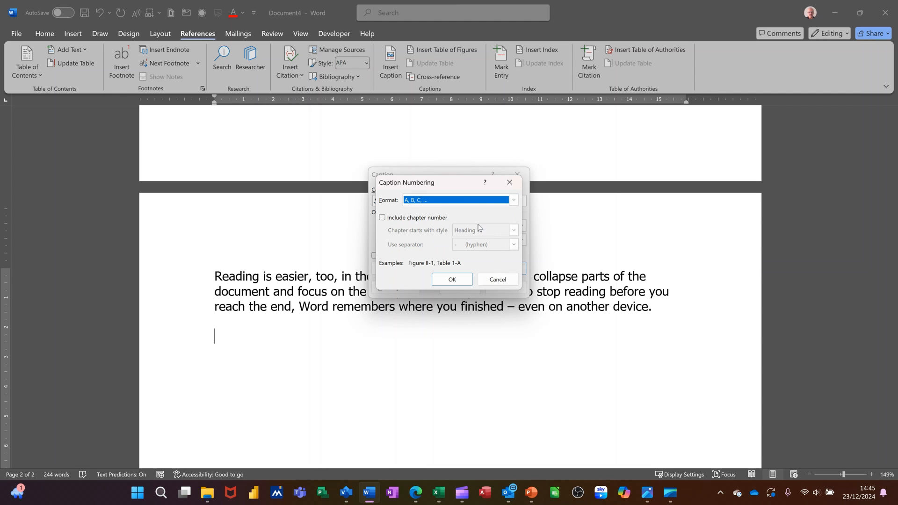
click(452, 279)
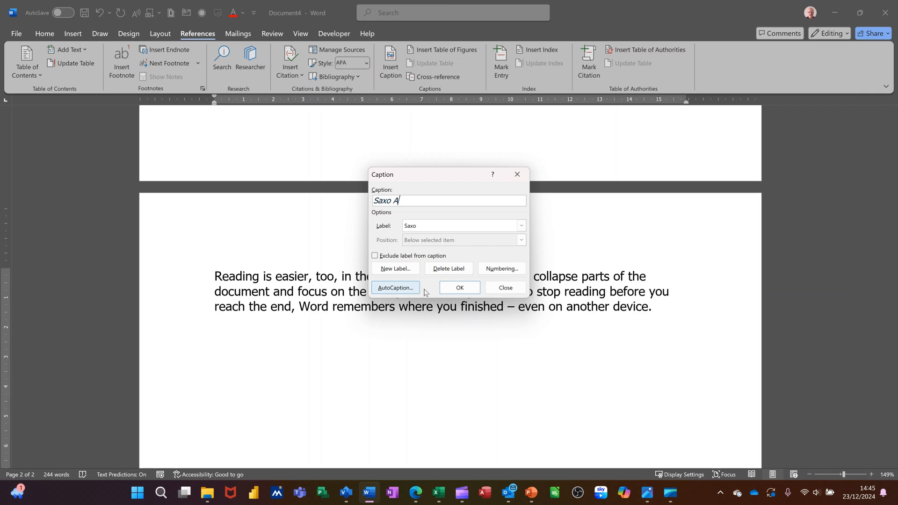
click(453, 288)
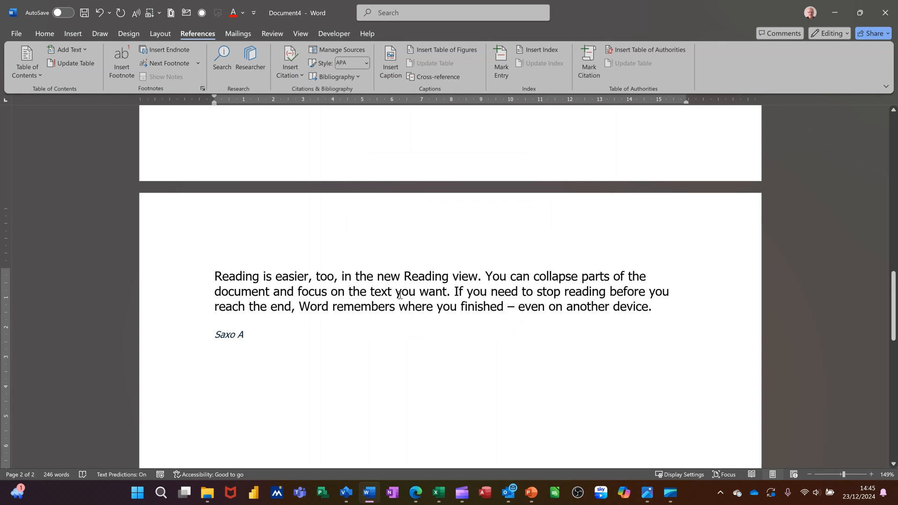
- Insert the stock image of a woman kissing a small child on a new line below the Saxo A caption
key(Return)
click(74, 34)
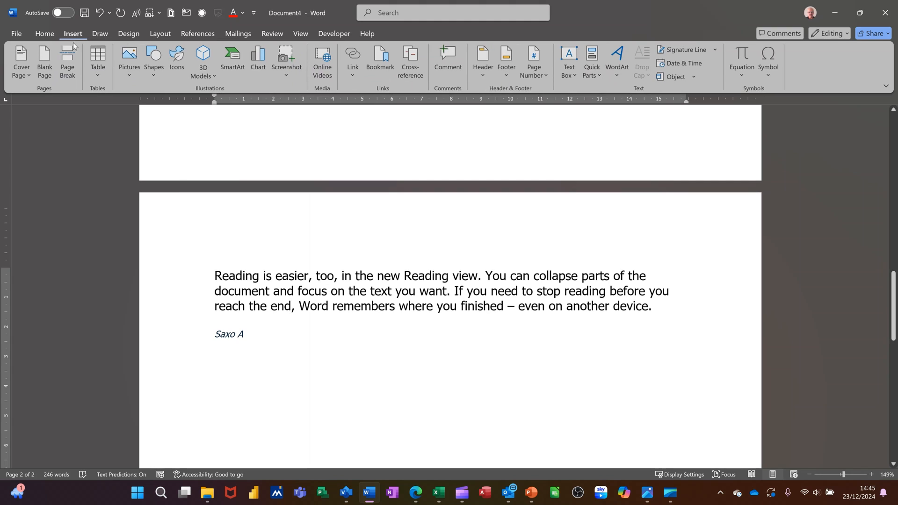
click(127, 70)
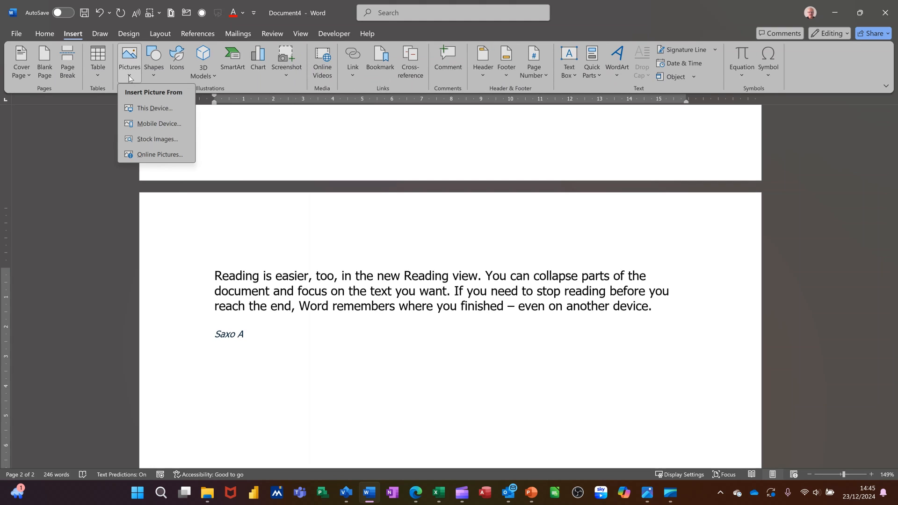
click(157, 139)
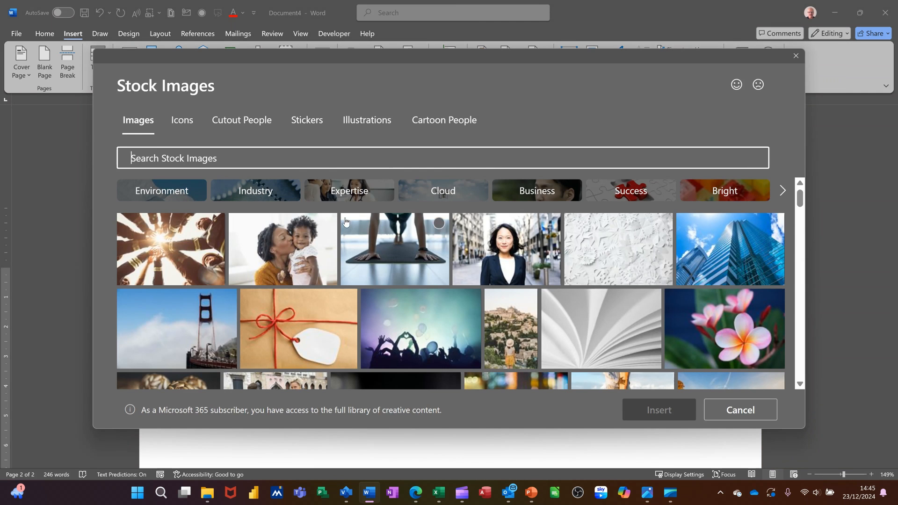
click(320, 253)
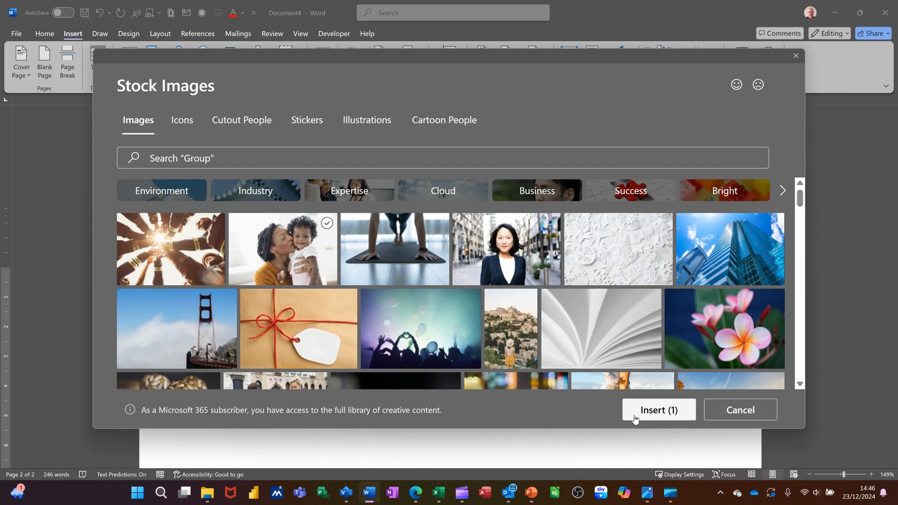
click(652, 410)
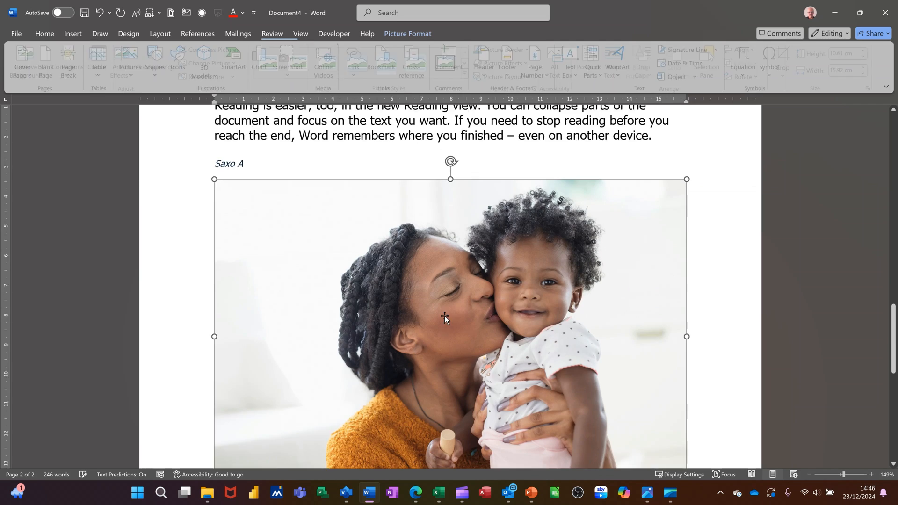
- Shrink the inserted photo proportionally to about 2.78 cm high and 4.17 cm wide, and select it
scroll(444, 316, down, 1)
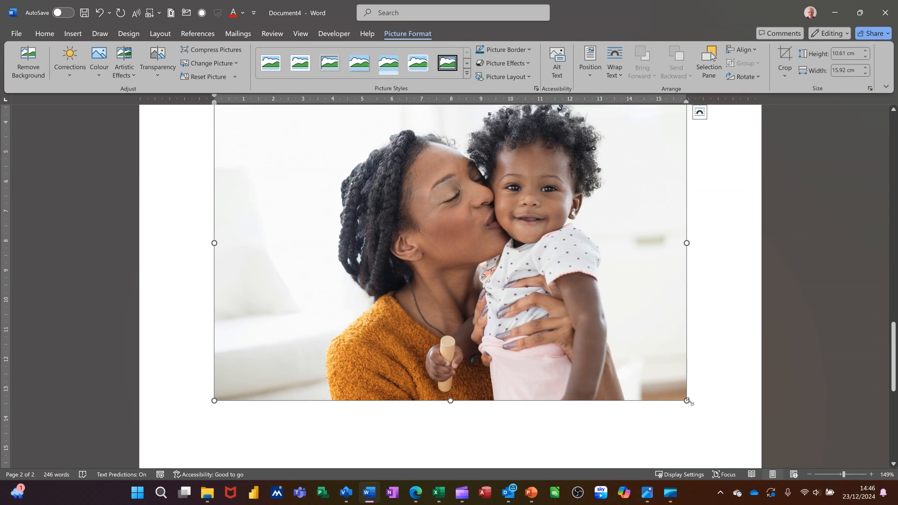
drag(686, 401, 256, 168)
scroll(433, 220, up, 3)
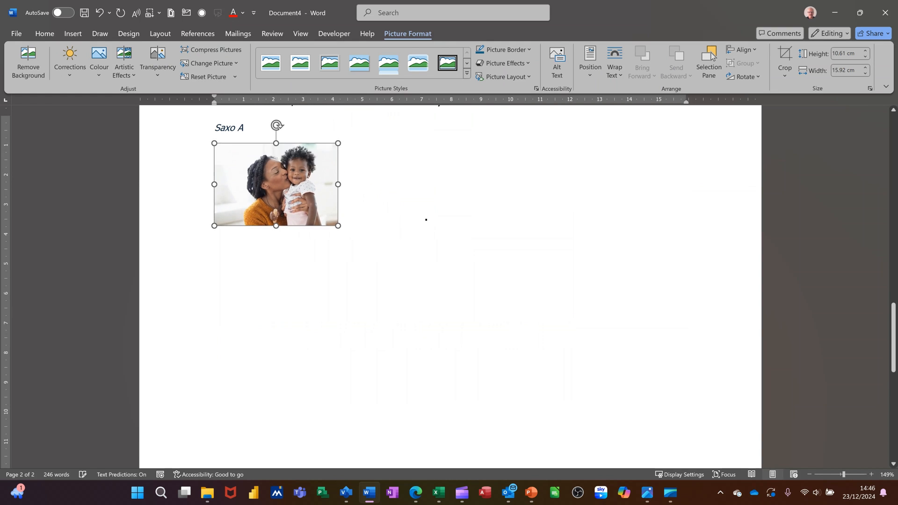
triple_click(250, 183)
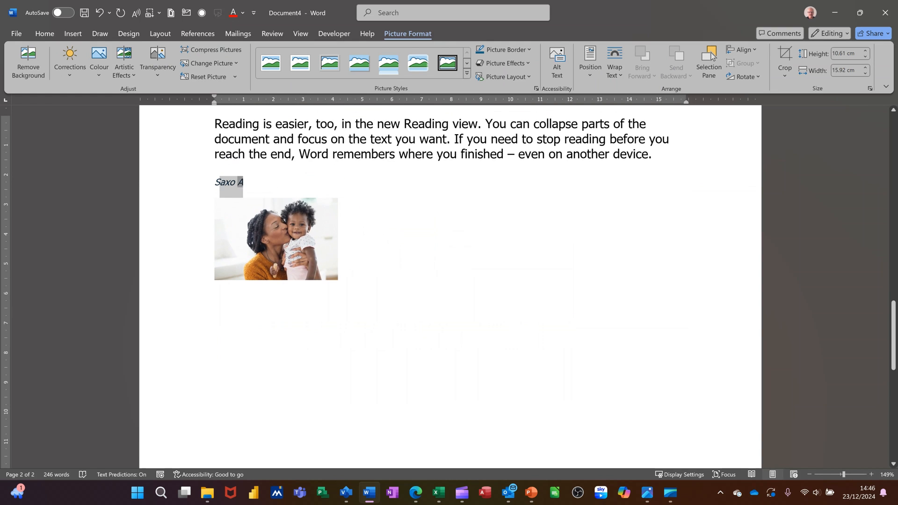
click(280, 214)
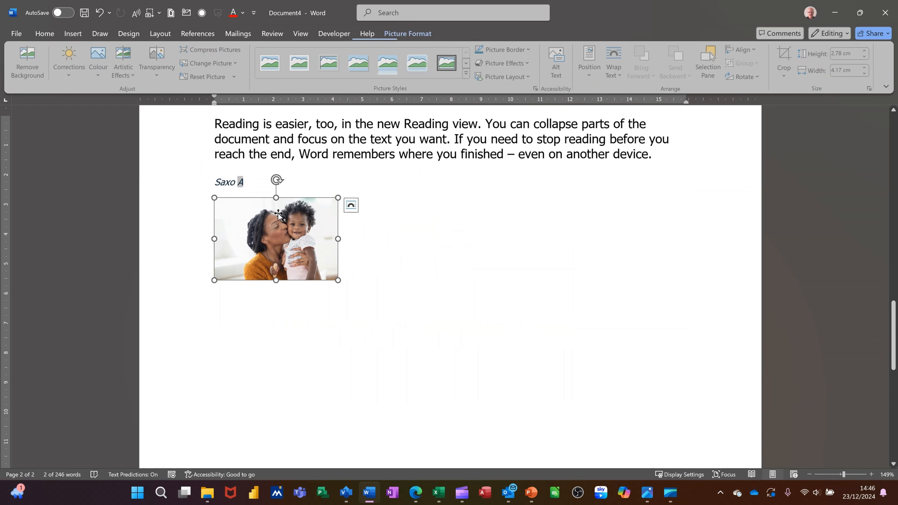
- Insert the caption Saxo B below the selected photo
click(190, 34)
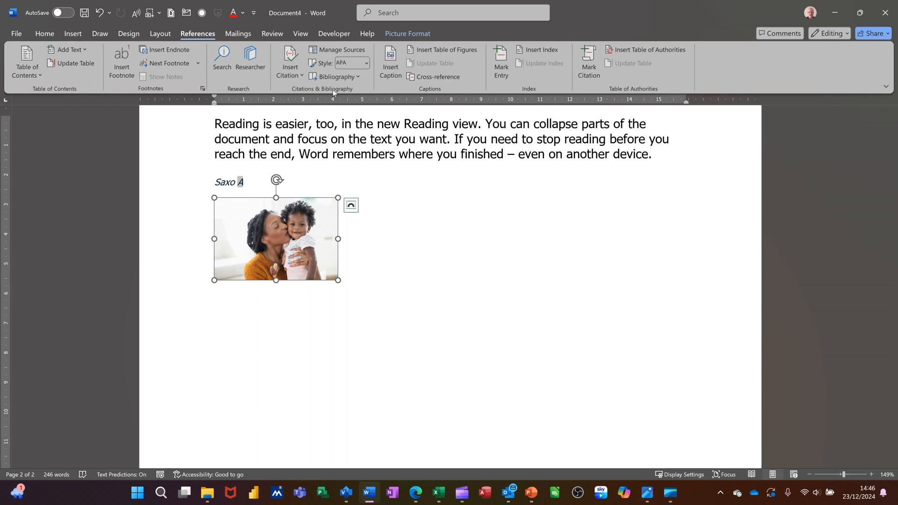
click(391, 68)
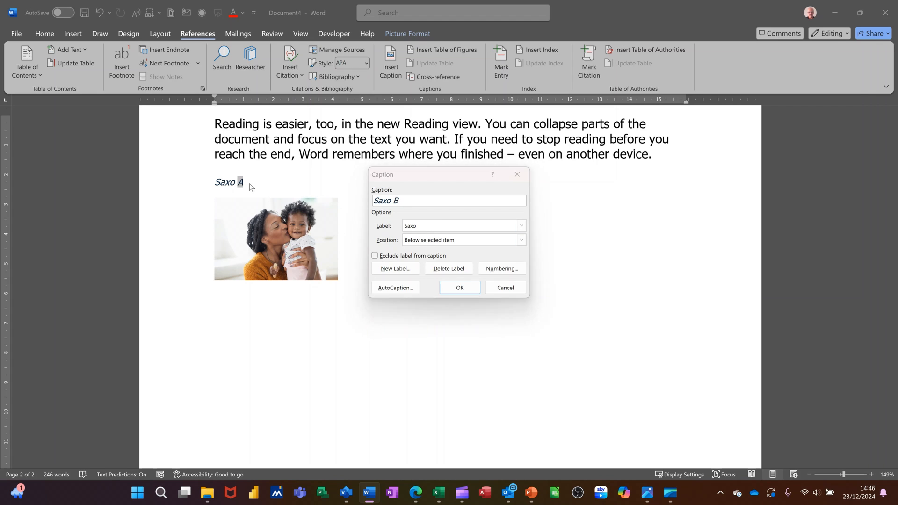
click(429, 244)
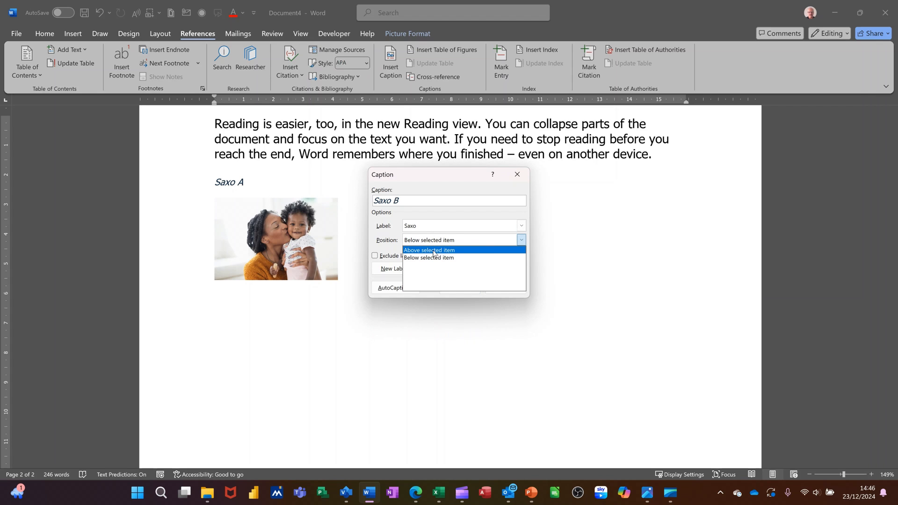
click(427, 257)
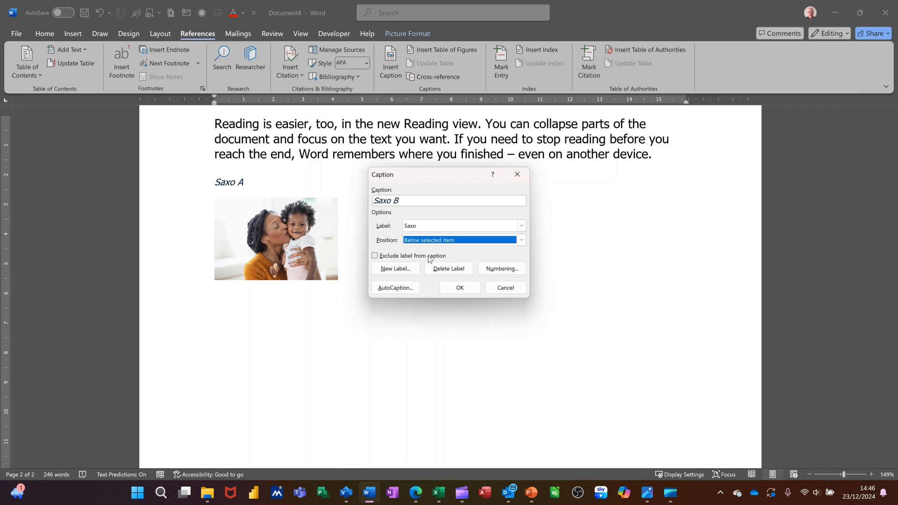
click(459, 288)
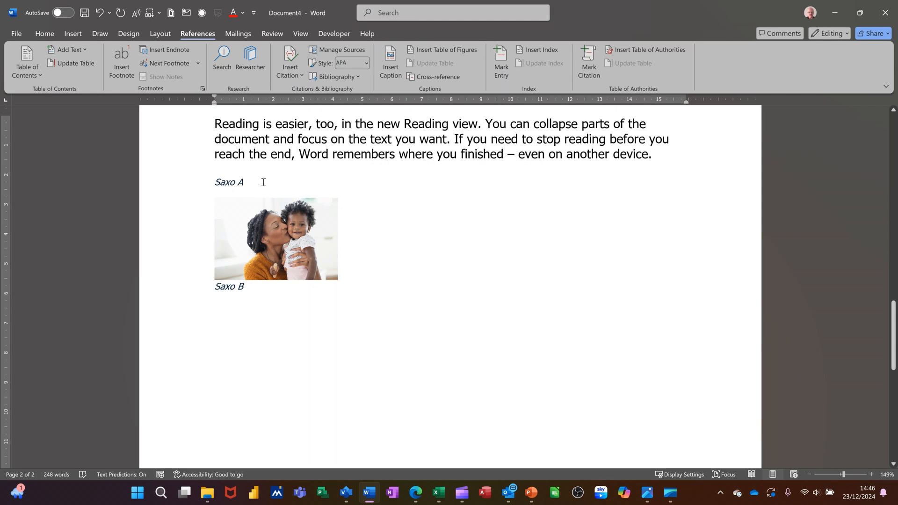
- Delete the Saxo A caption above the photo and the Saxo B caption below it
drag(263, 181, 215, 182)
key(Delete)
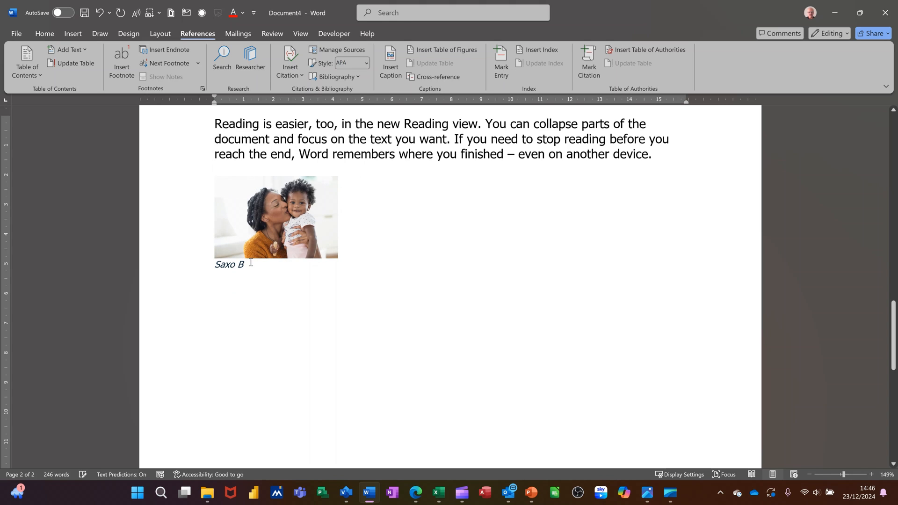
drag(251, 263, 215, 265)
- Insert the caption Saxo A below the photo of the woman and child
click(260, 232)
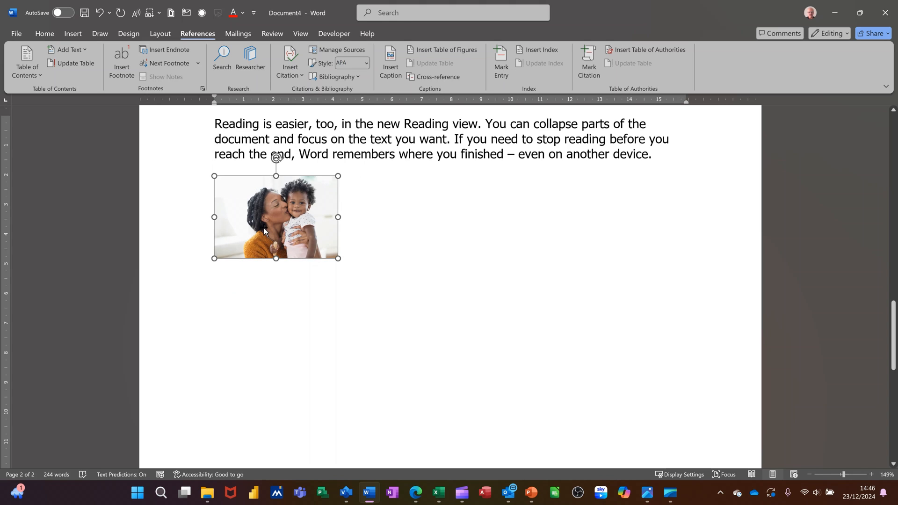
click(385, 56)
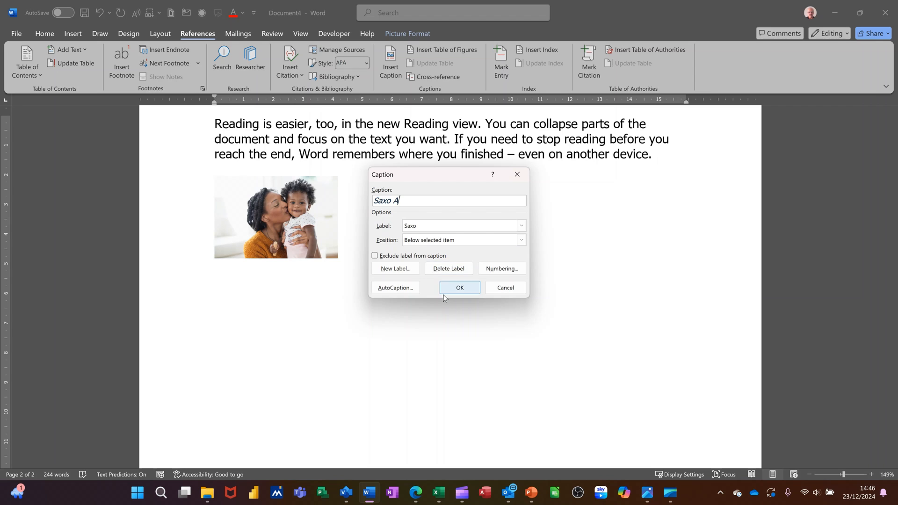
click(454, 289)
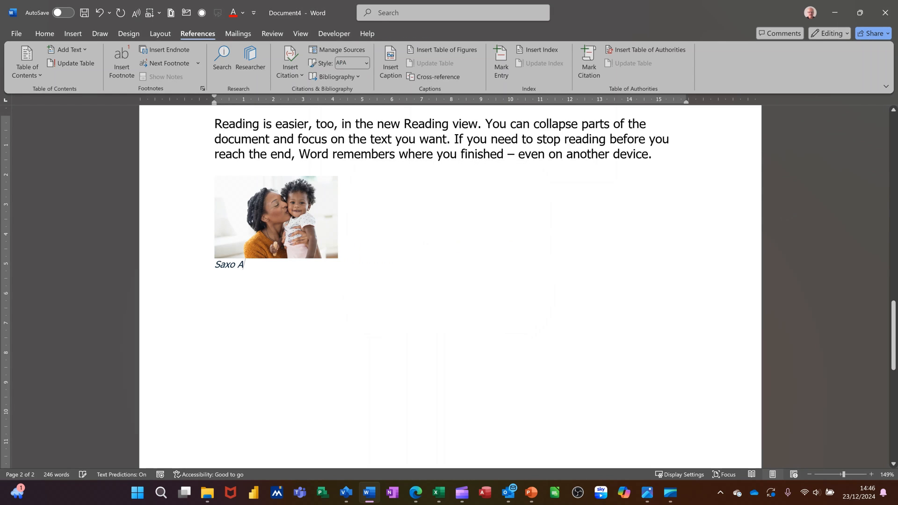
- Insert a table of figures for the Saxo caption label on the empty line below the photo's caption
click(319, 222)
click(323, 285)
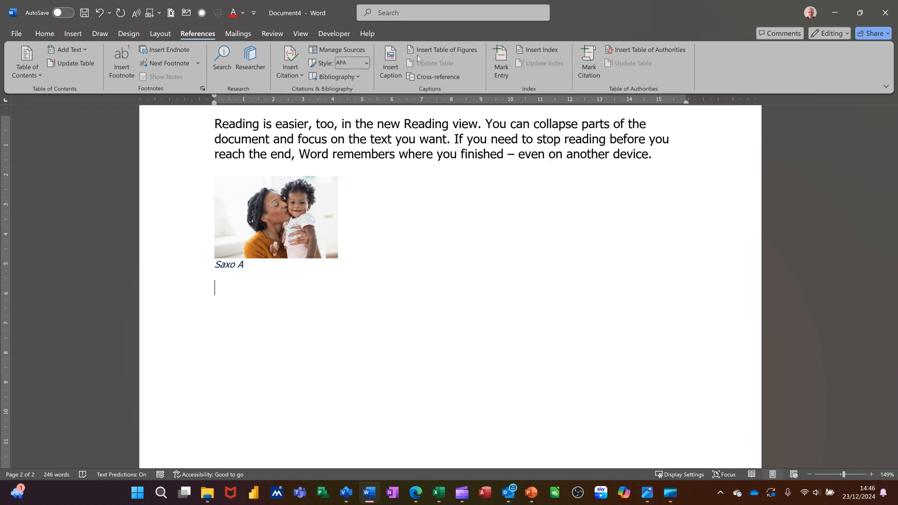
click(453, 52)
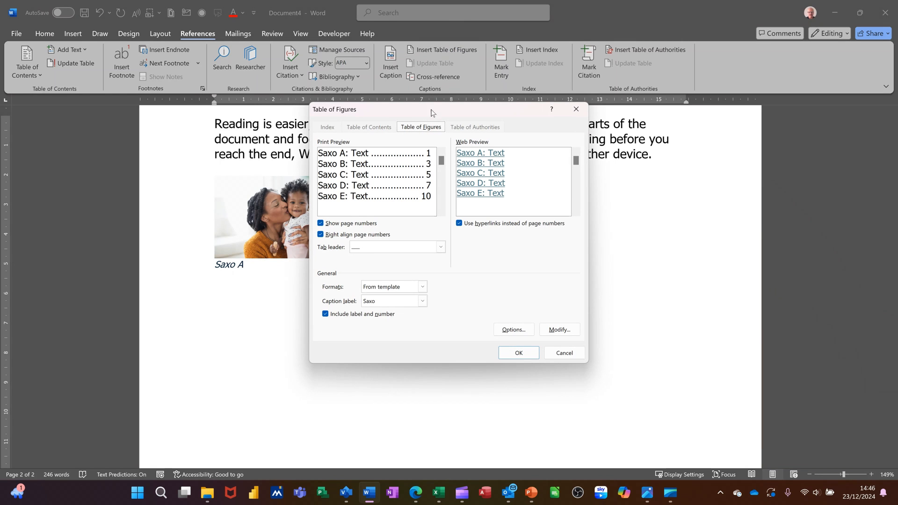
click(503, 356)
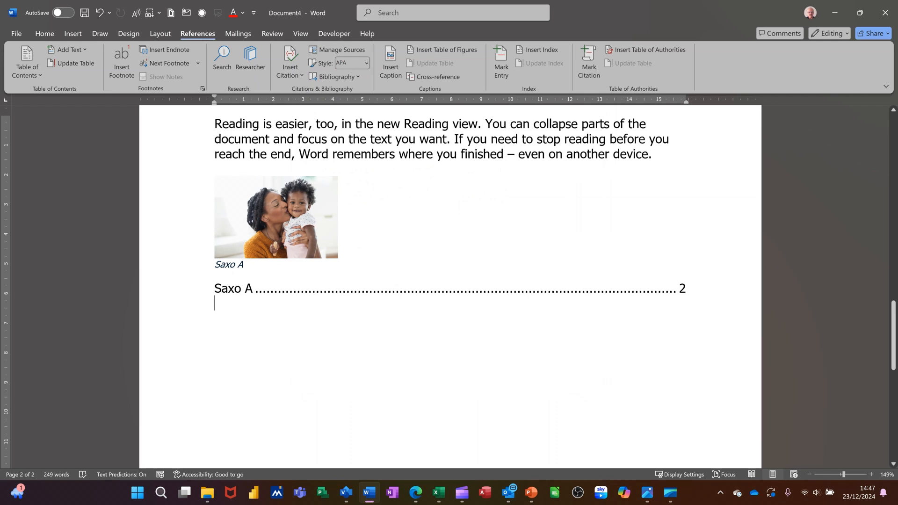
- Insert a second table of figures for the Figure caption label below the Saxo list
click(450, 50)
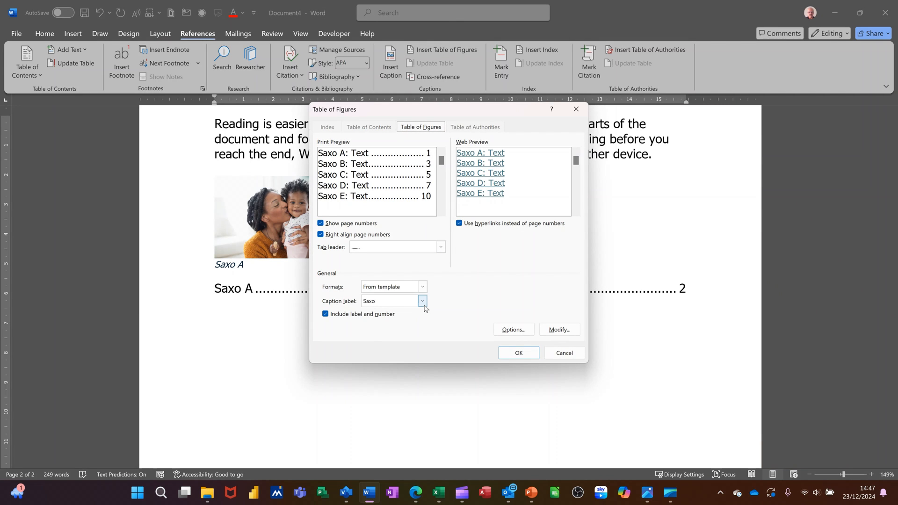
click(424, 307)
click(408, 322)
key(Up)
click(519, 353)
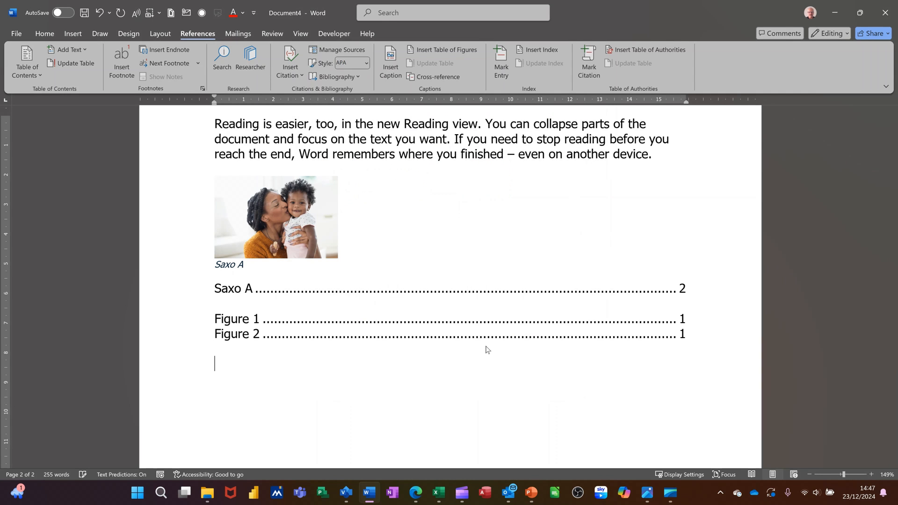
- Insert a third table of figures for the Table caption label below the Figure list
click(455, 51)
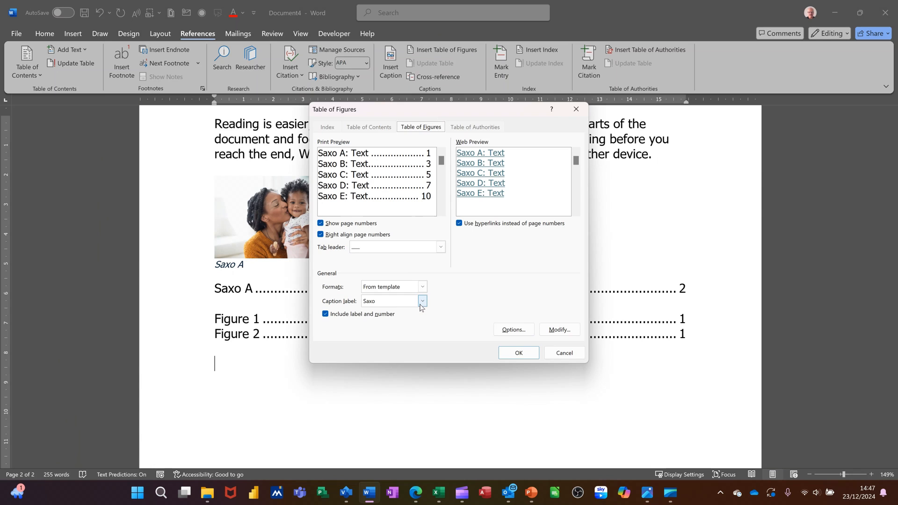
click(421, 301)
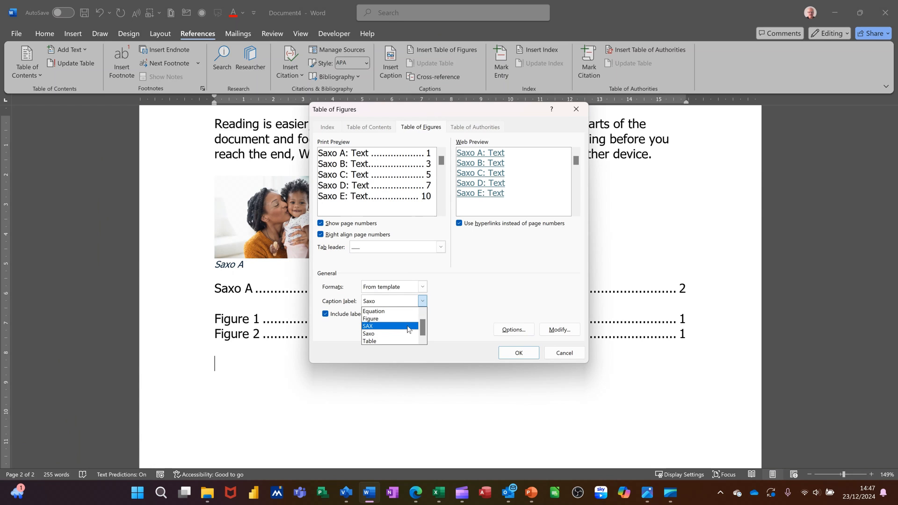
click(389, 342)
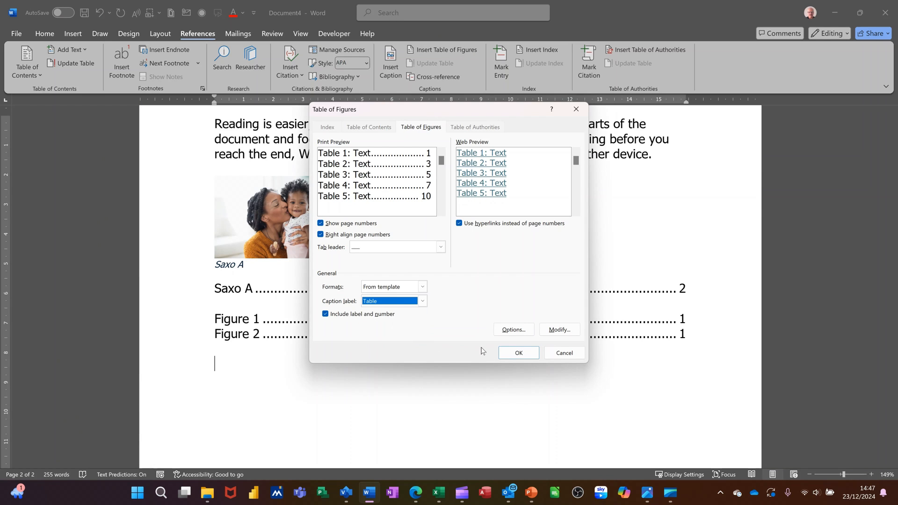
click(504, 355)
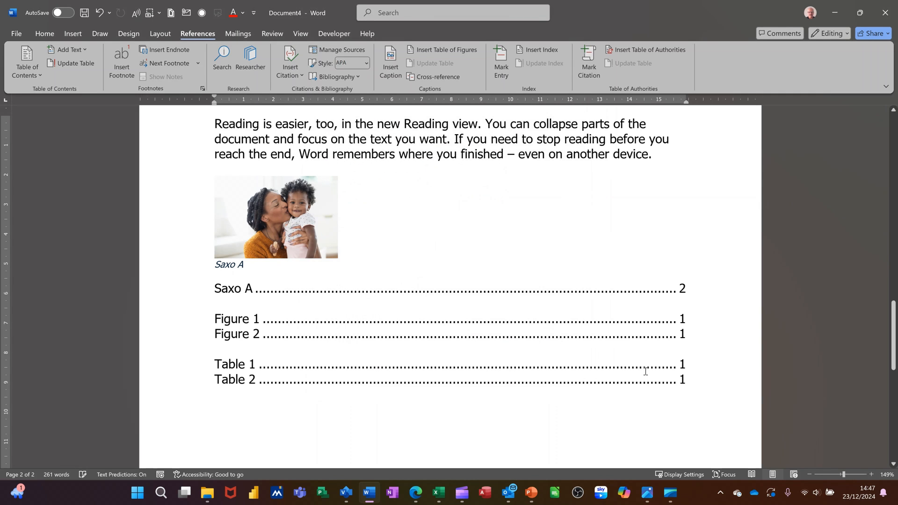
- Review the lists of captions and follow the Table 1 entry's link to its caption
scroll(563, 294, up, 2)
scroll(564, 294, up, 3)
scroll(561, 288, down, 15)
scroll(557, 285, up, 3)
scroll(556, 280, down, 12)
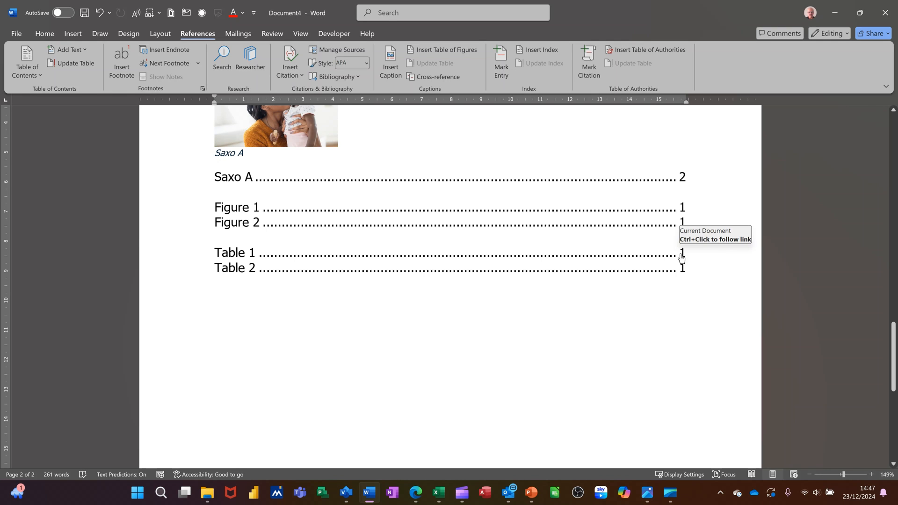
ctrl+click(682, 258)
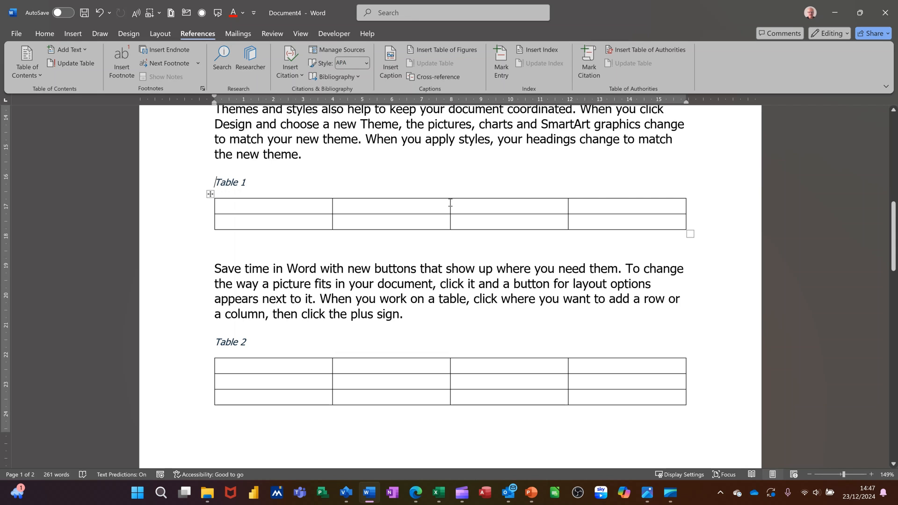
- Add a new line reading Index above the Saxo list on page 2
scroll(450, 204, down, 6)
scroll(435, 225, down, 8)
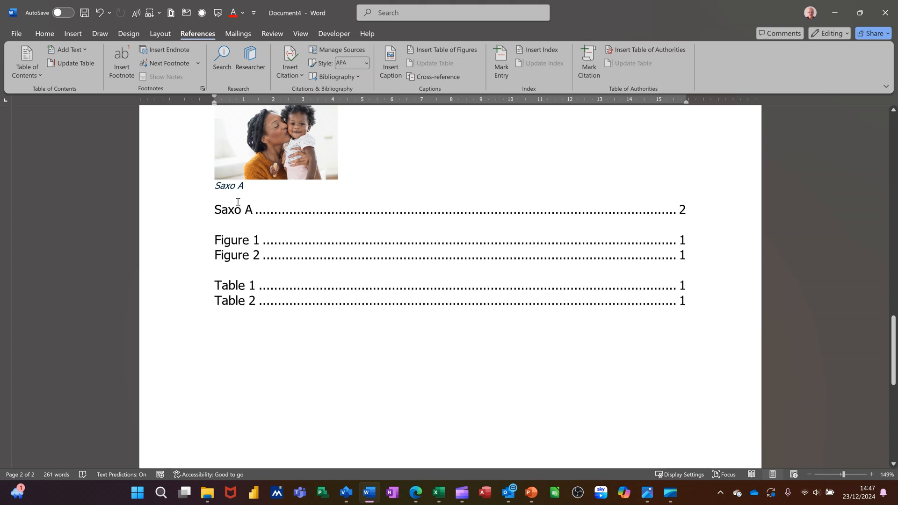
click(214, 208)
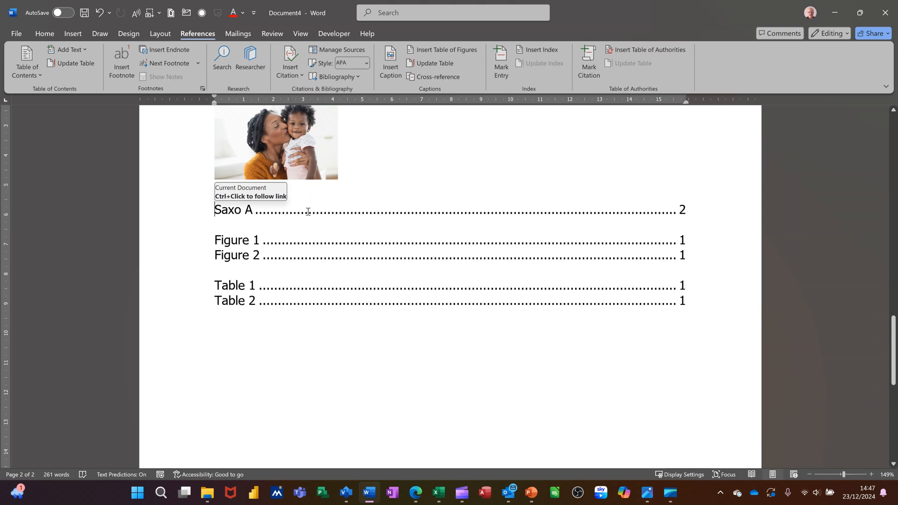
key(Return)
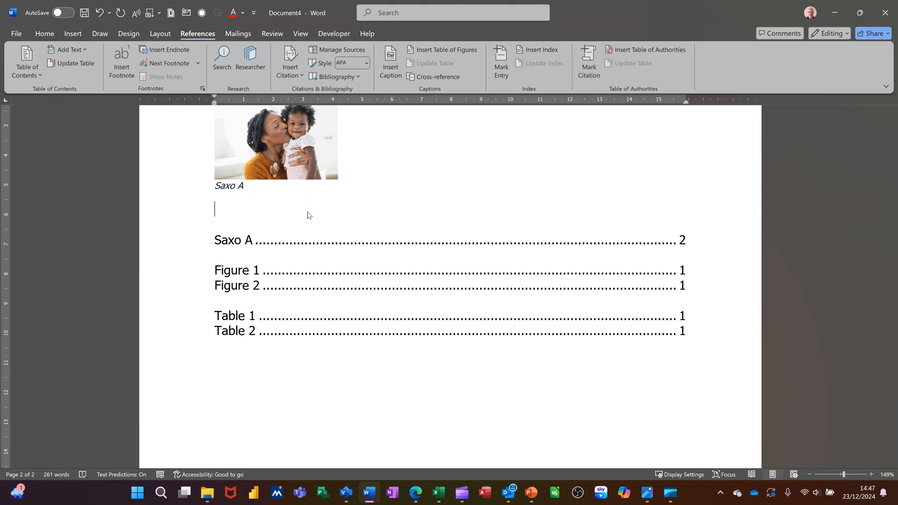
text(Index)
- Add a bookmark at the Index line, using a first name as the bookmark name
click(73, 35)
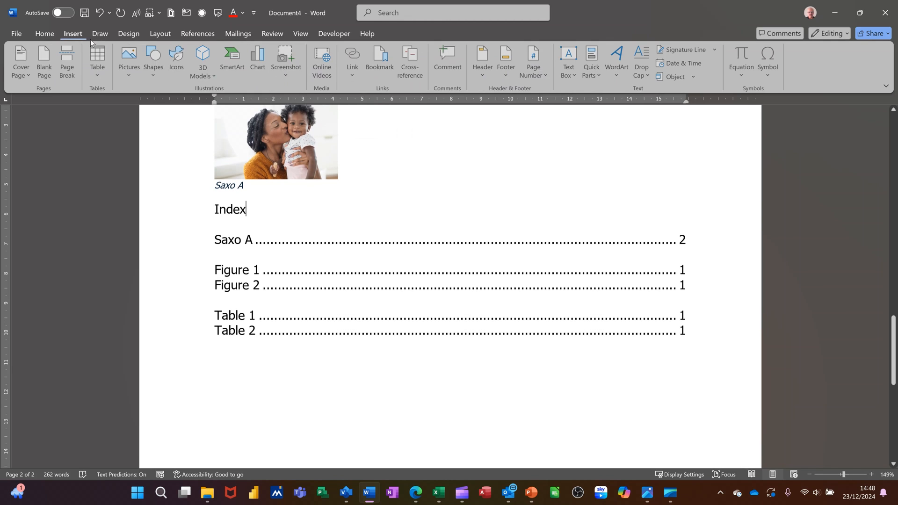
click(381, 57)
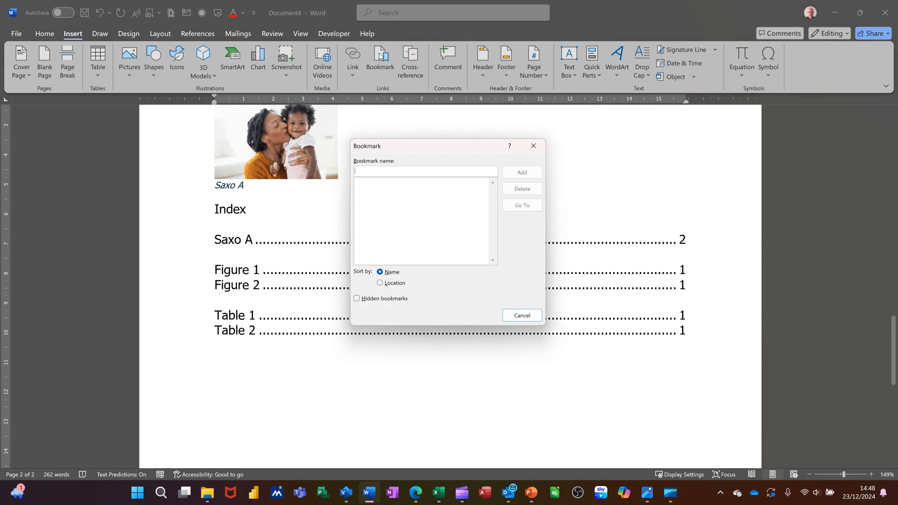
text(steve)
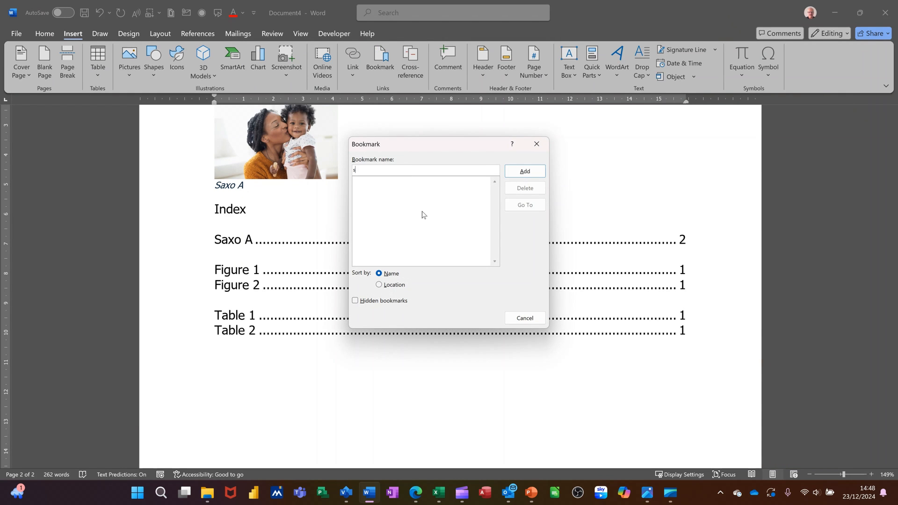
click(525, 171)
- Link the word Table in the Table 1 caption to the bookmark at the Index line
scroll(515, 248, up, 10)
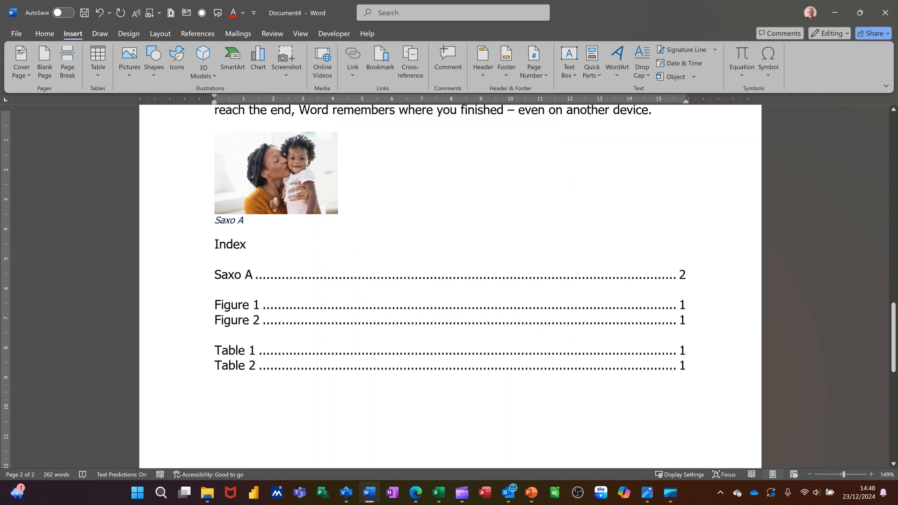
scroll(390, 218, up, 3)
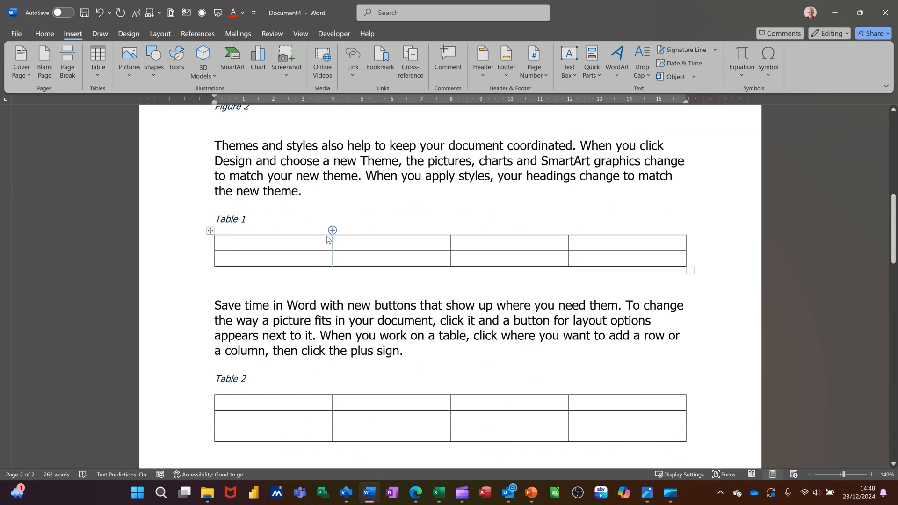
click(249, 215)
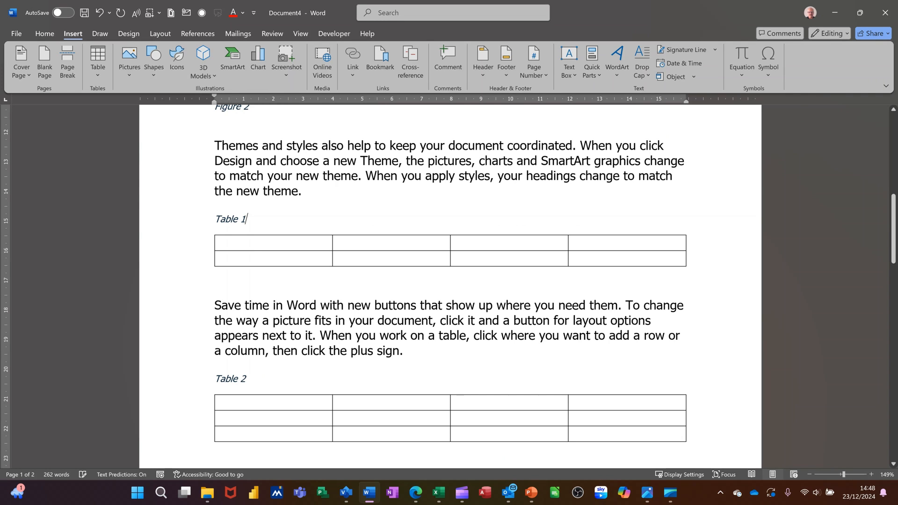
double_click(228, 219)
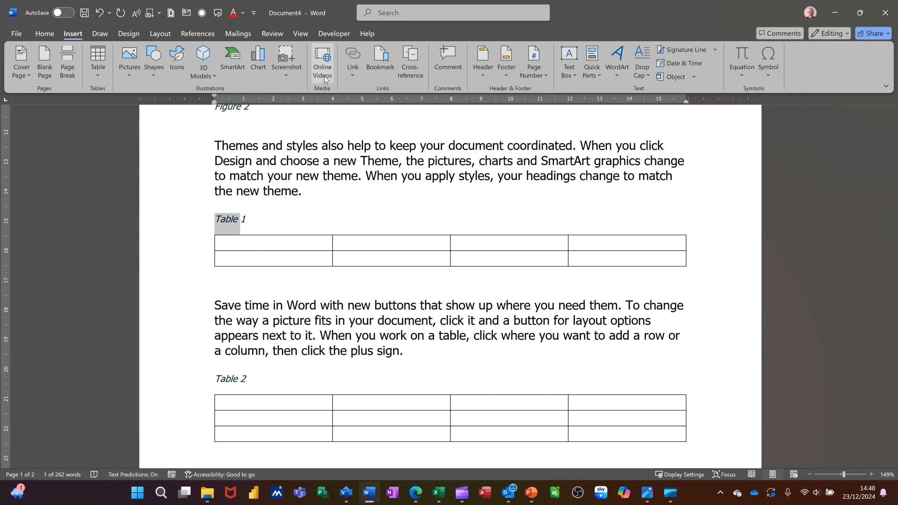
click(352, 55)
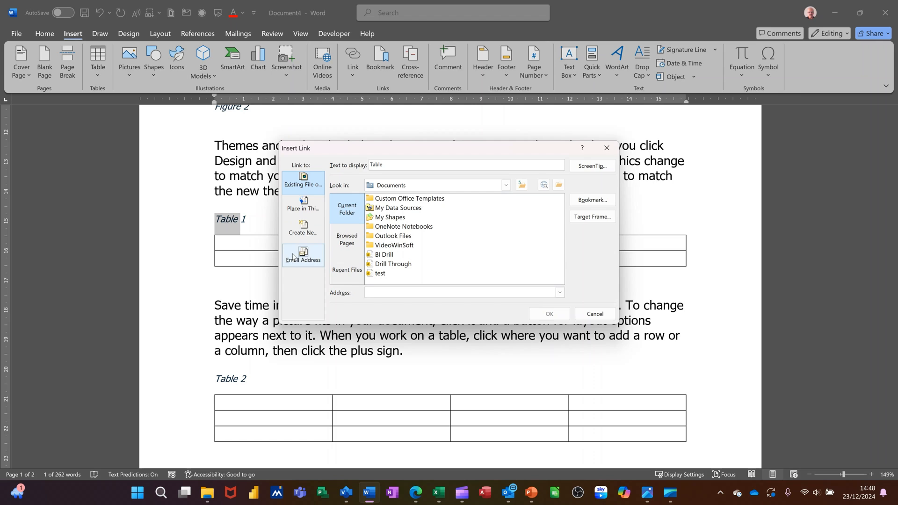
click(302, 204)
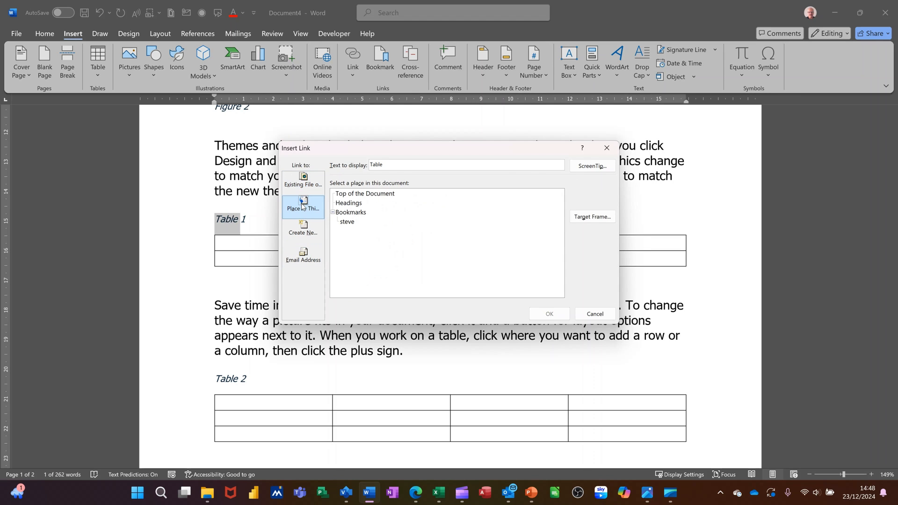
click(353, 224)
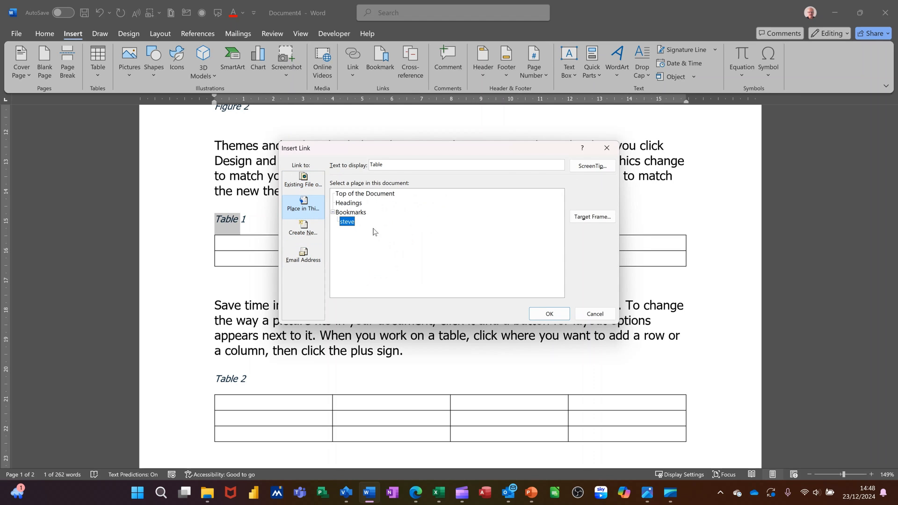
click(543, 312)
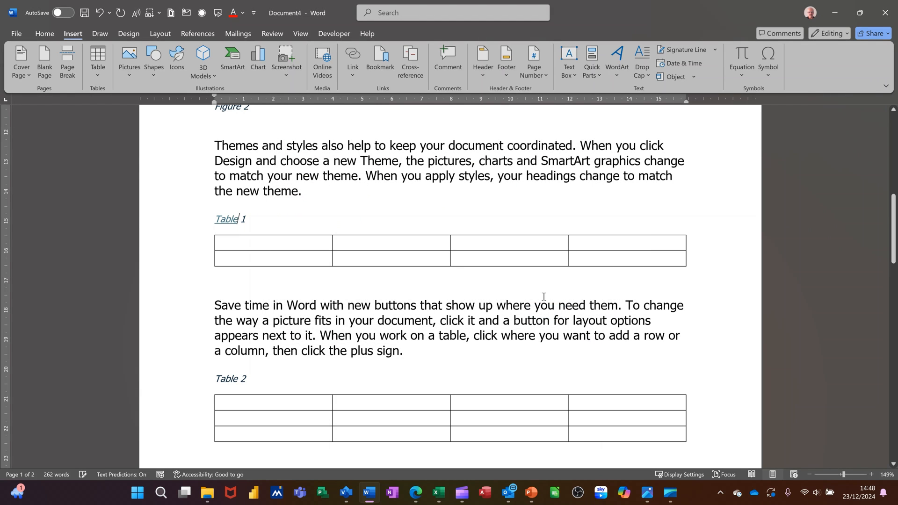
mouse_move(232, 219)
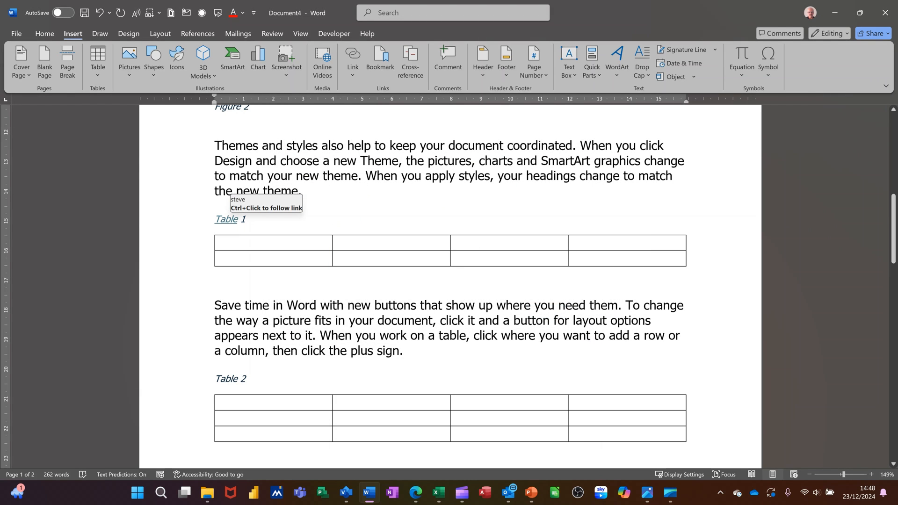
- Test the Table 1 caption's link to the Index line and the Figure 2 entry's link to its caption, and return to the lists
ctrl+click(230, 226)
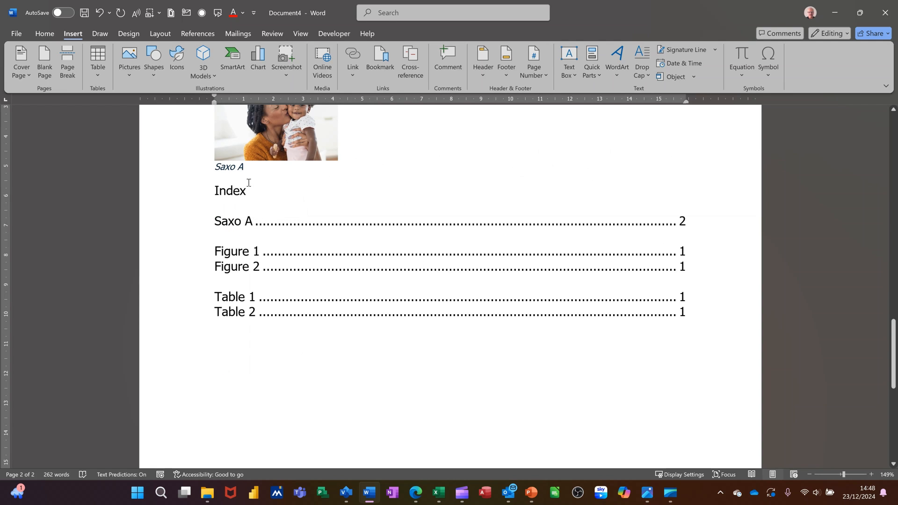
ctrl+click(682, 271)
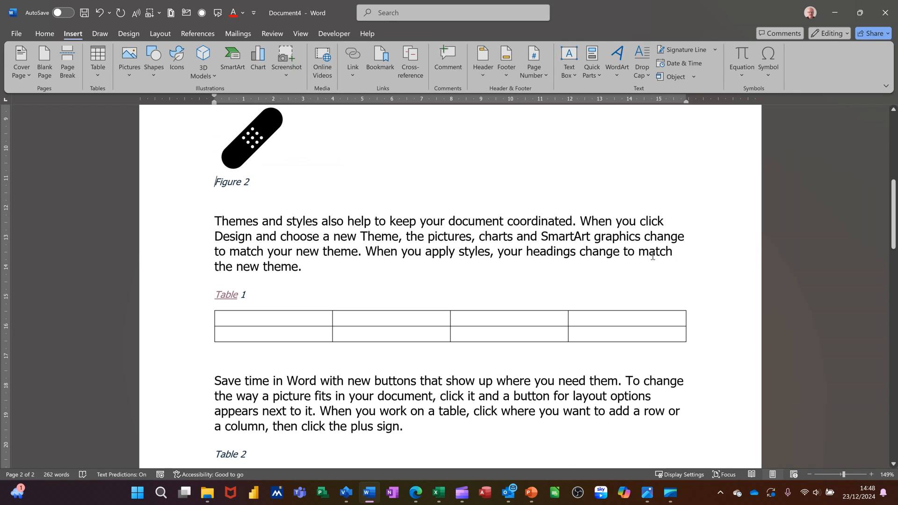
scroll(464, 253, up, 10)
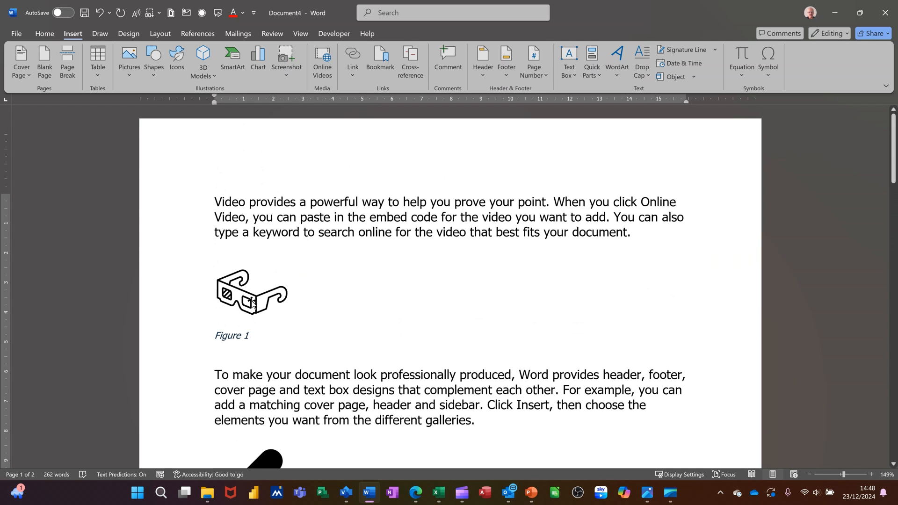
scroll(253, 304, down, 10)
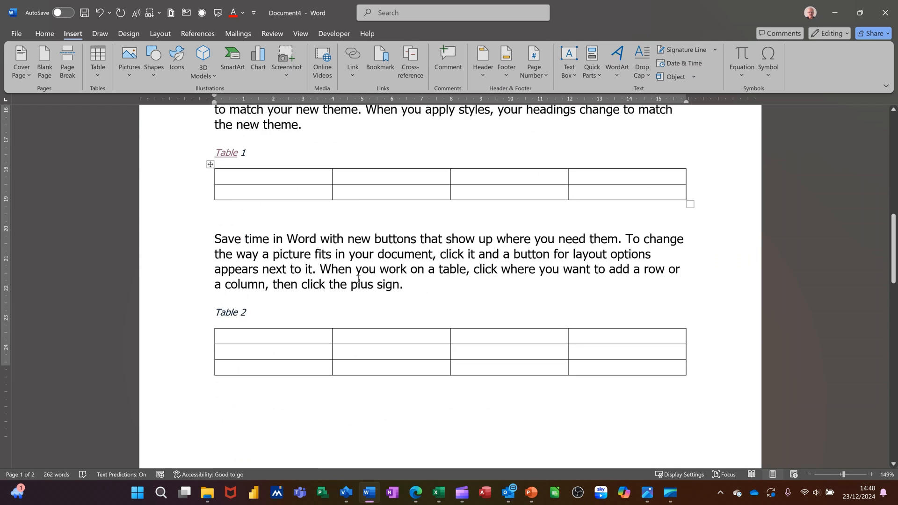
scroll(358, 279, down, 10)
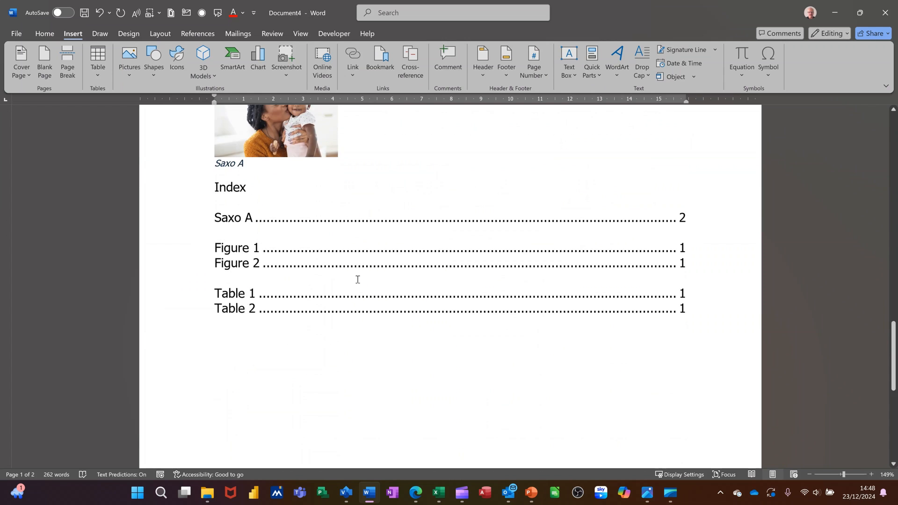
scroll(273, 200, down, 2)
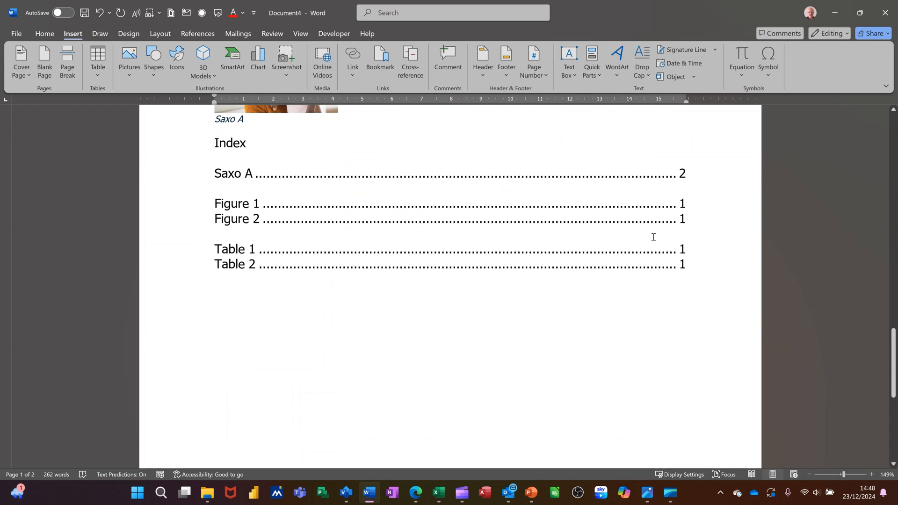